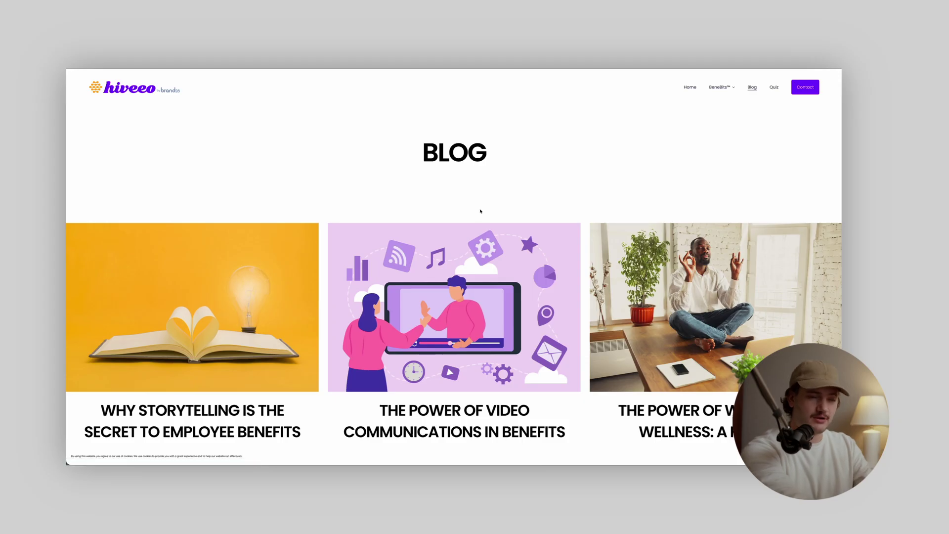
Step: Open the article on video communications in benefits open enrollment from the old Hiveeo blog and examine its layout
{"action": "scroll", "coordinate": [388, 260], "scroll_direction": "down", "scroll_amount": 4}
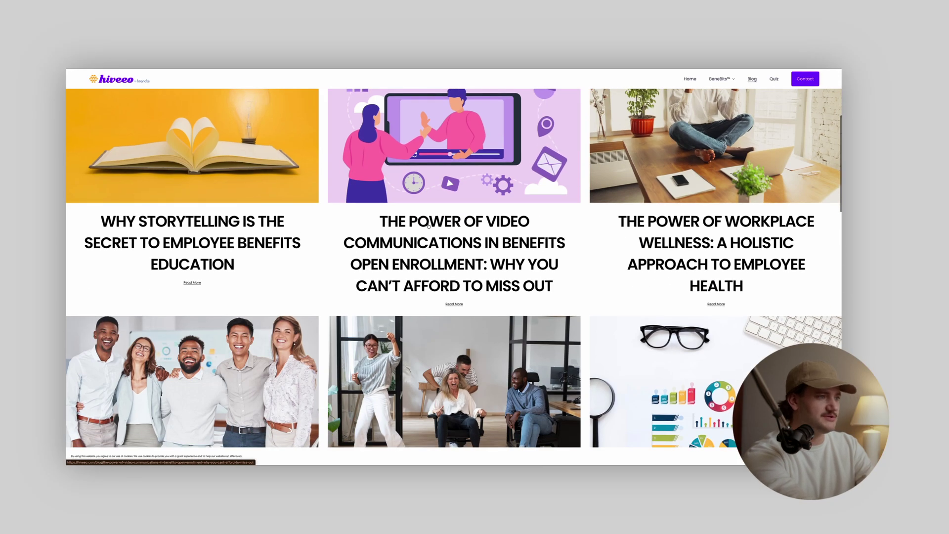
{"action": "left_click", "coordinate": [429, 225]}
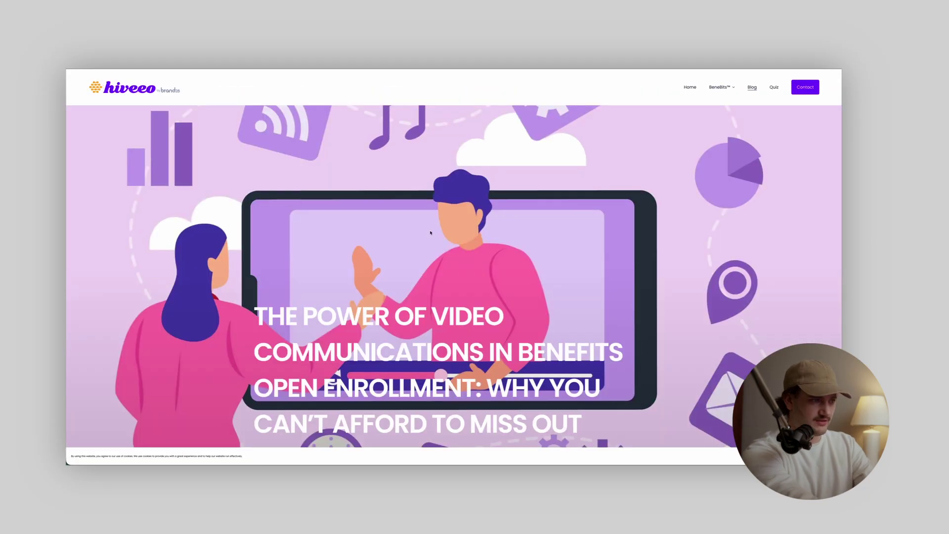
{"action": "scroll", "coordinate": [431, 233], "scroll_direction": "down", "scroll_amount": 10}
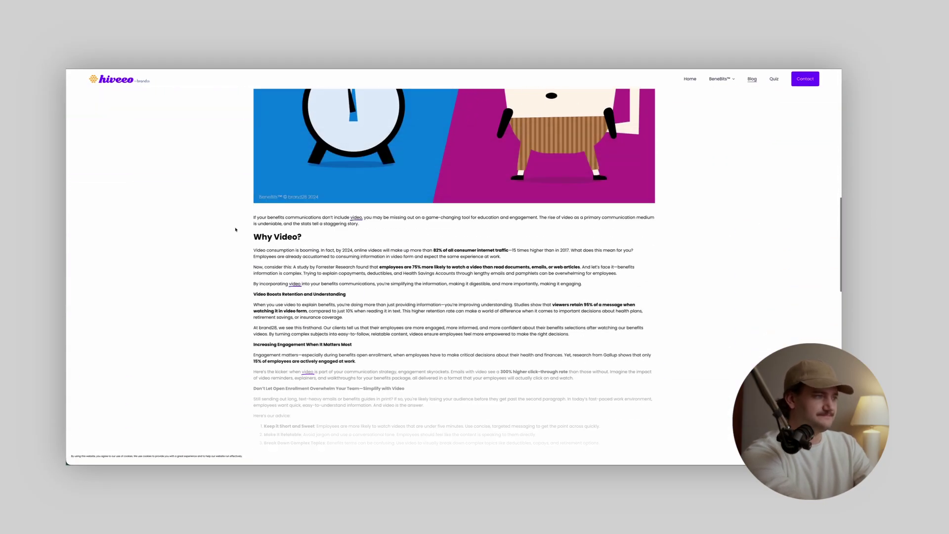
{"action": "scroll", "coordinate": [410, 328], "scroll_direction": "down", "scroll_amount": 5}
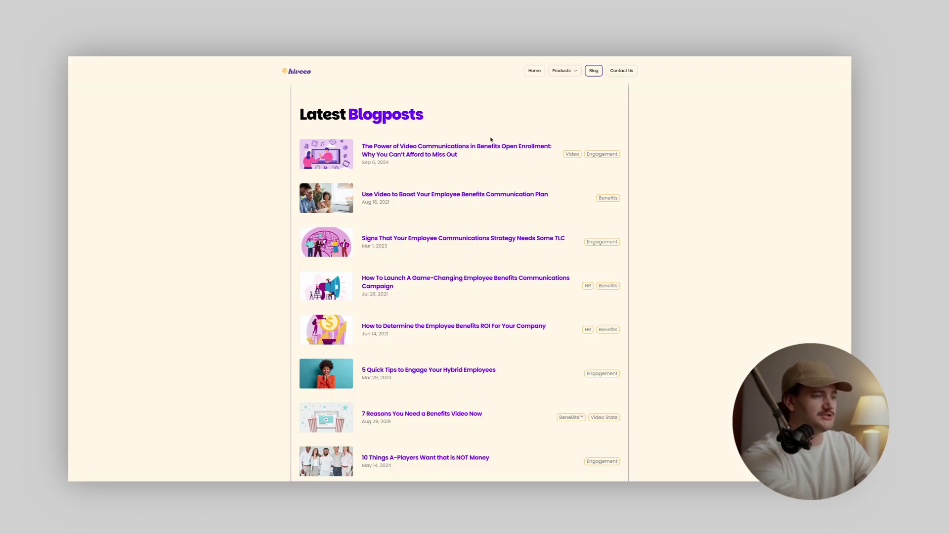
Step: Switch to the rebuilt Hiveeo blog, look through the Latest Blogposts list and load more posts
{"action": "scroll", "coordinate": [485, 187], "scroll_direction": "down", "scroll_amount": 3}
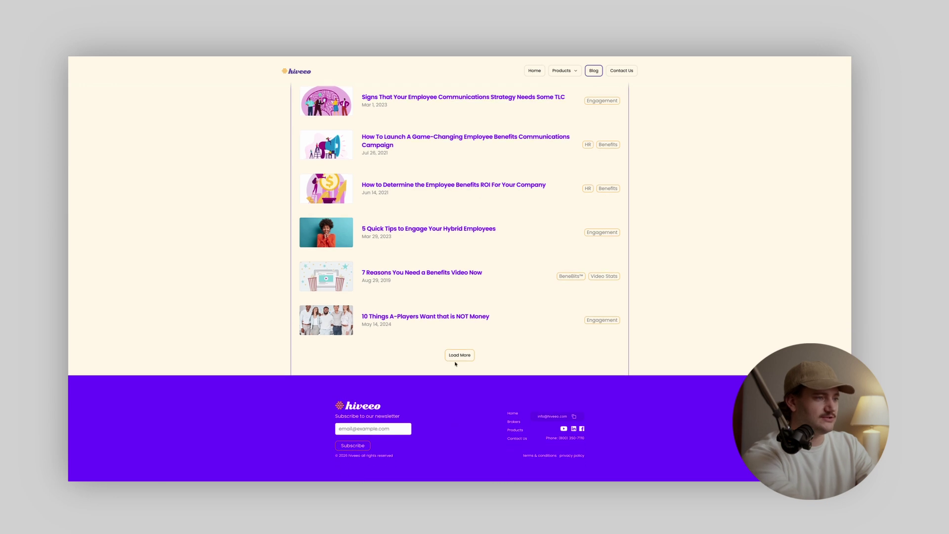
{"action": "left_click", "coordinate": [458, 357]}
{"action": "scroll", "coordinate": [445, 366], "scroll_direction": "down", "scroll_amount": 7}
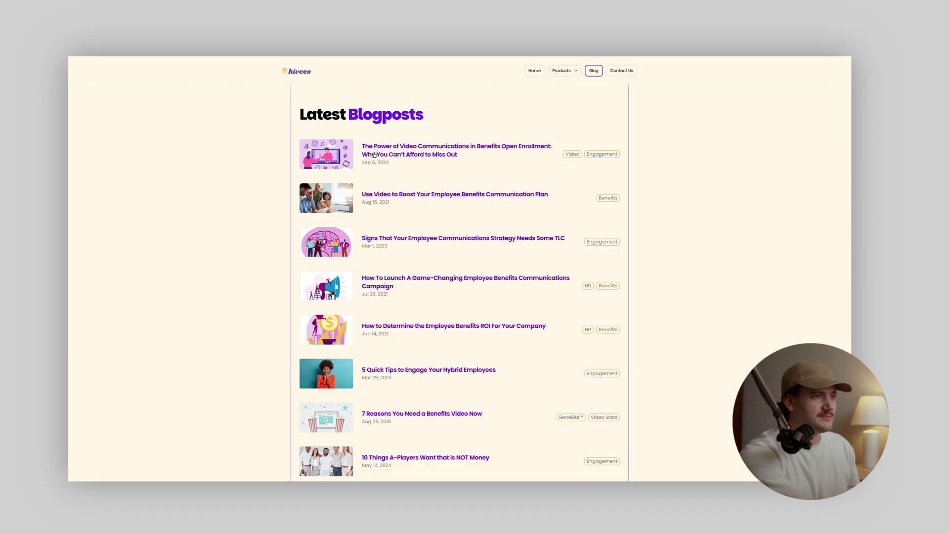
Step: Open the rebuilt article on video communications in benefits open enrollment, examine its content, and continue to the next article
{"action": "left_click", "coordinate": [395, 155]}
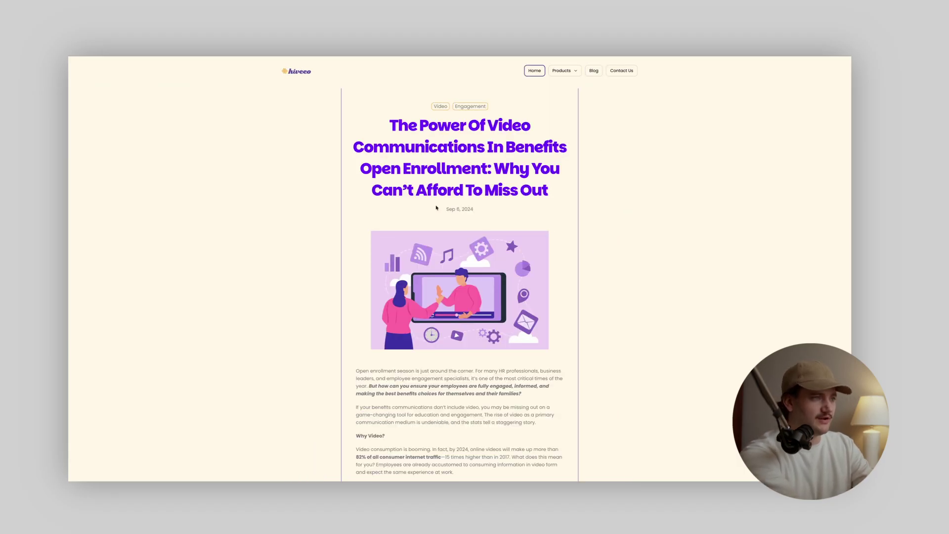
{"action": "scroll", "coordinate": [493, 257], "scroll_direction": "down", "scroll_amount": 5}
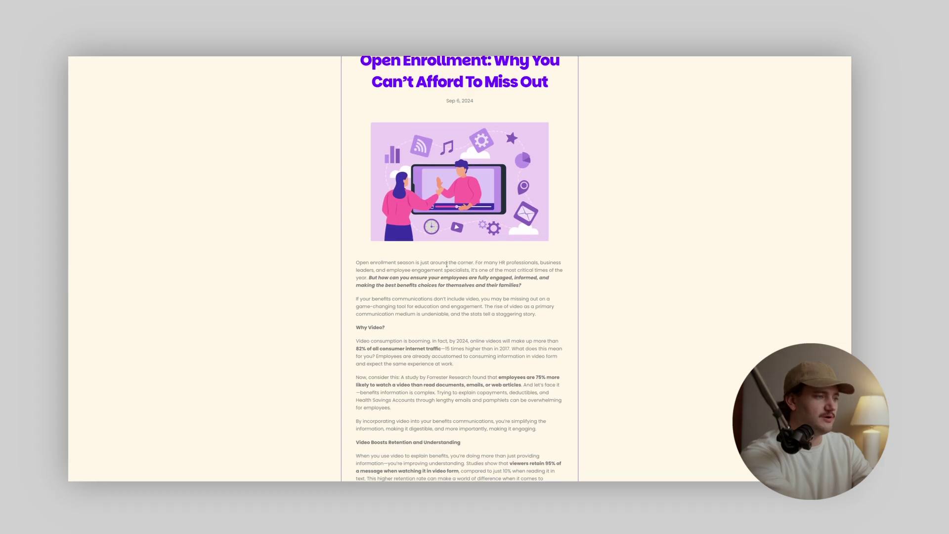
{"action": "scroll", "coordinate": [395, 258], "scroll_direction": "down", "scroll_amount": 4}
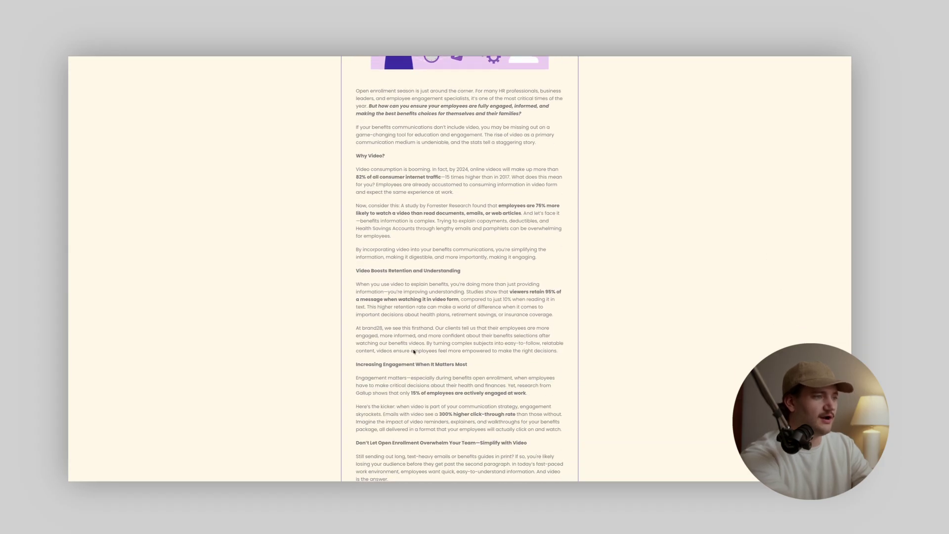
{"action": "scroll", "coordinate": [430, 344], "scroll_direction": "down", "scroll_amount": 8}
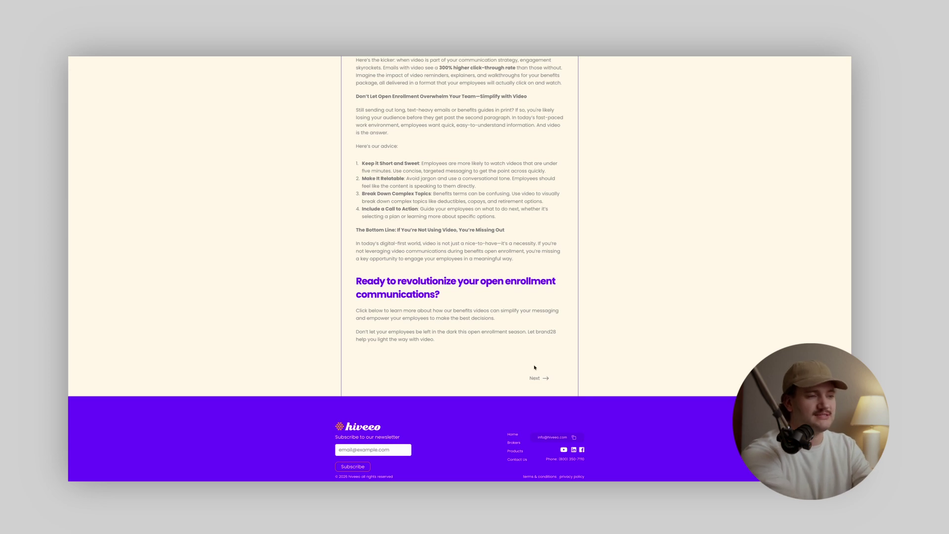
{"action": "left_click", "coordinate": [535, 378]}
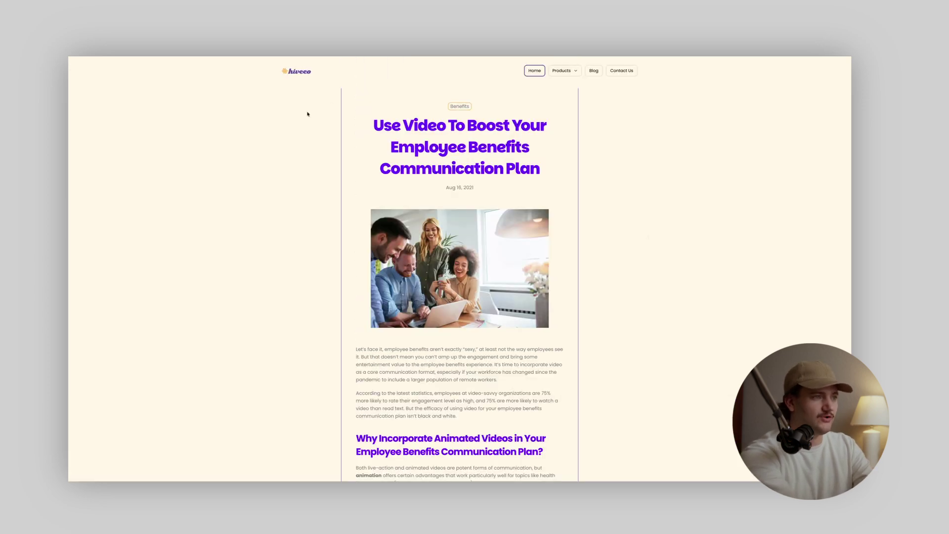
{"action": "scroll", "coordinate": [497, 236], "scroll_direction": "down", "scroll_amount": 2}
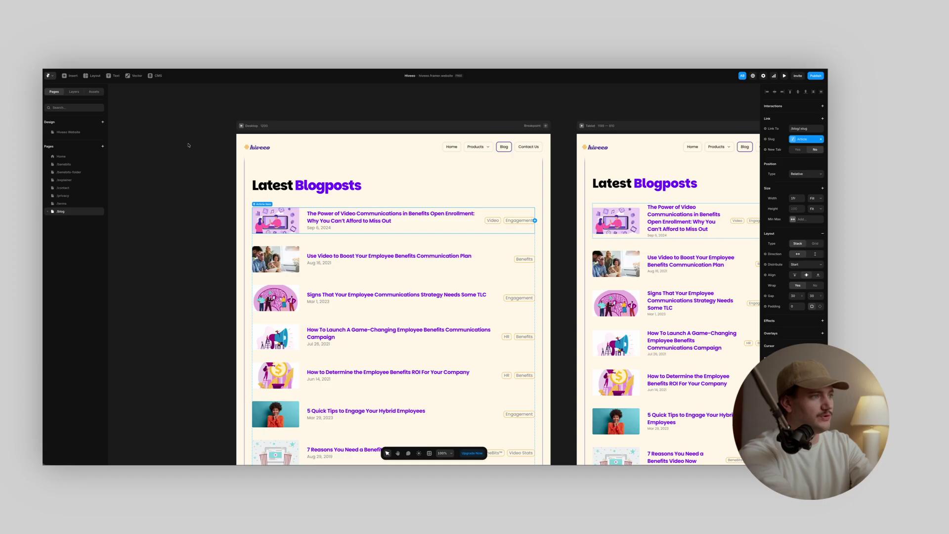
Step: In Framer, open the CMS article "Use Video to Boost Your Employee Benefits Communication Plan" and examine its fields and content
{"action": "left_click", "coordinate": [158, 76]}
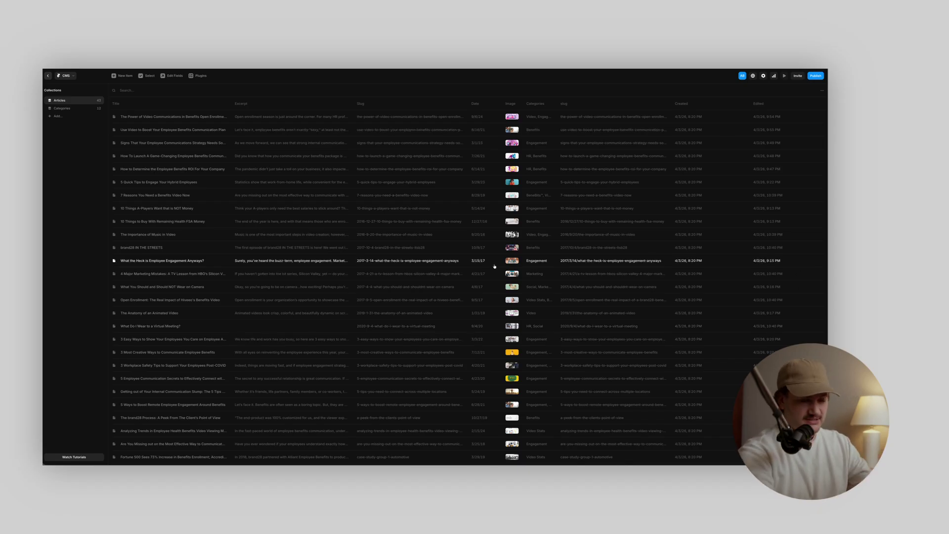
{"action": "left_click", "coordinate": [156, 130]}
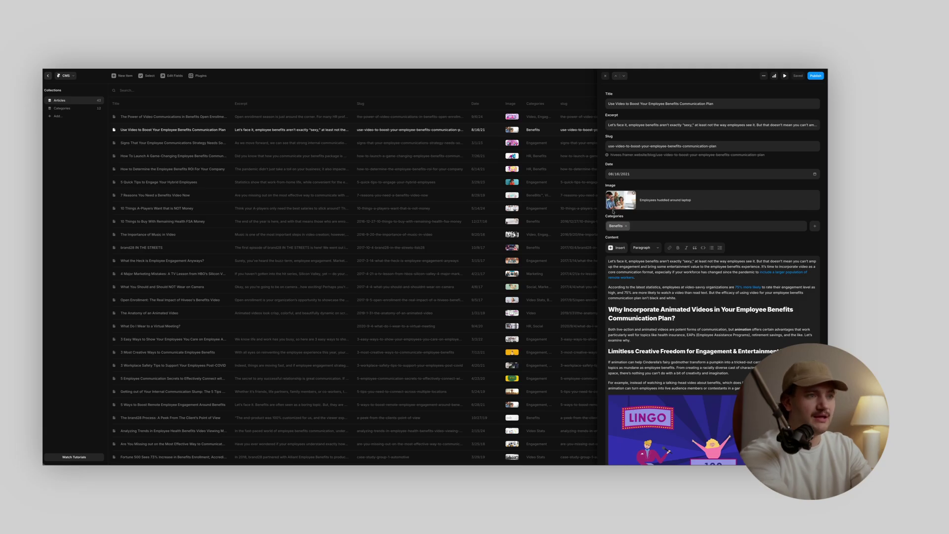
{"action": "scroll", "coordinate": [632, 266], "scroll_direction": "down", "scroll_amount": 1}
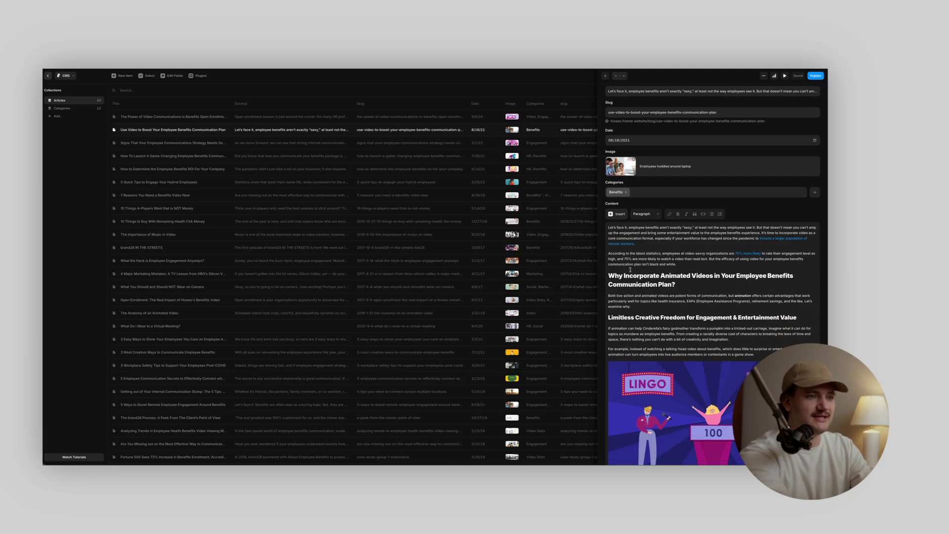
{"action": "scroll", "coordinate": [656, 223], "scroll_direction": "down", "scroll_amount": 10}
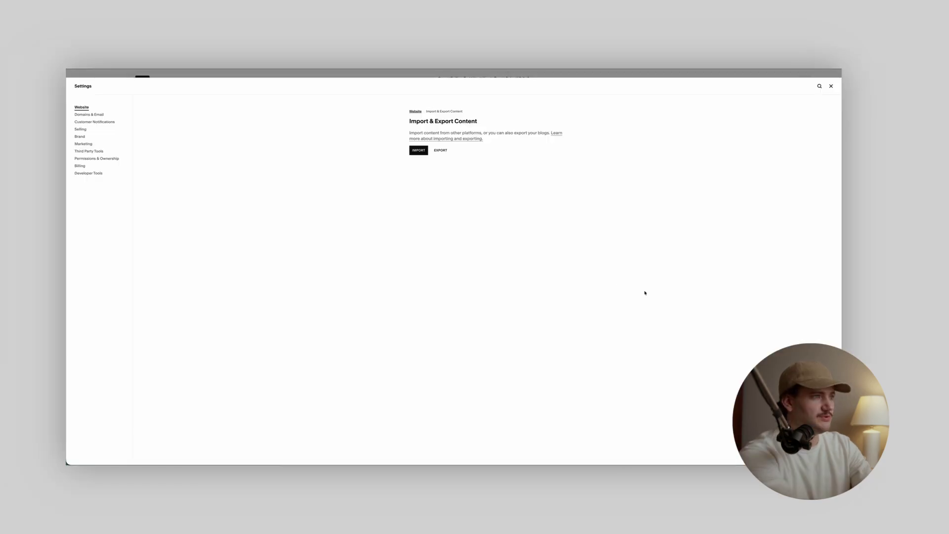
Step: Switch to the Squarespace site and go from its main dashboard to the Import & Export Content website settings
{"action": "left_click", "coordinate": [831, 86]}
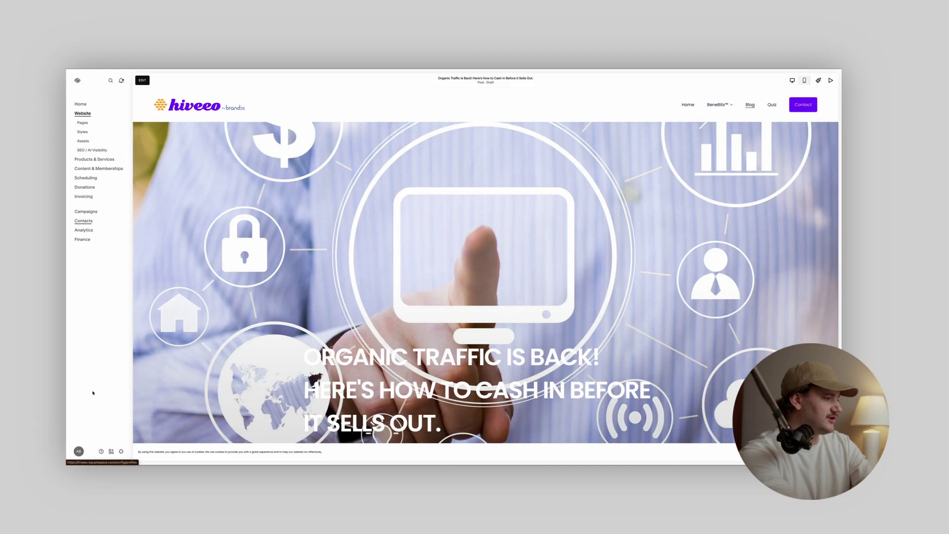
{"action": "left_click", "coordinate": [121, 452]}
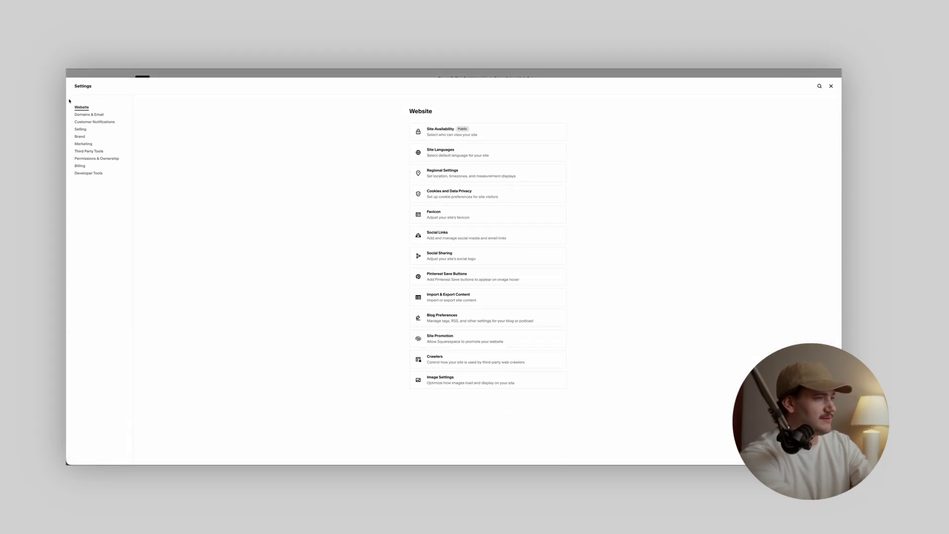
{"action": "left_click", "coordinate": [467, 297]}
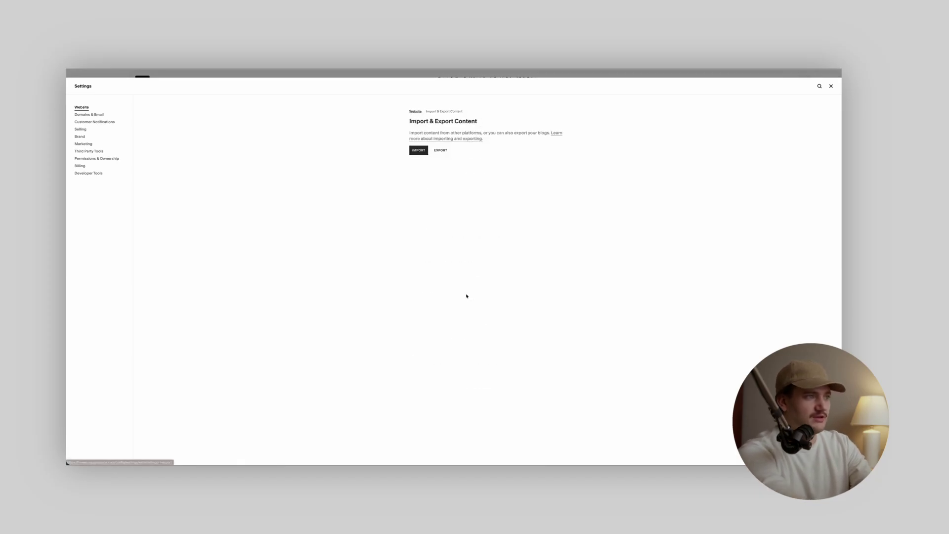
Step: Export the Squarespace site in WordPress format with Blog as the primary blog and download the export file
{"action": "left_click", "coordinate": [440, 151]}
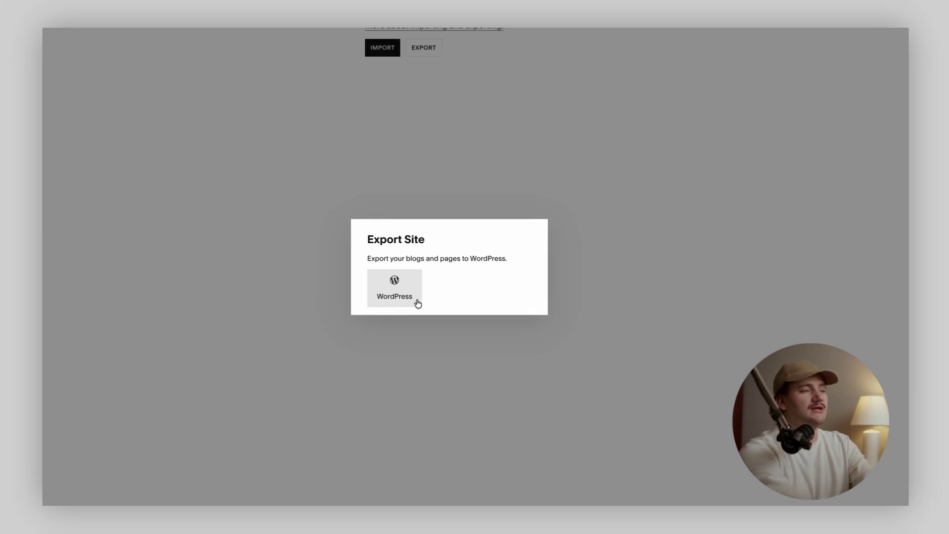
{"action": "left_click", "coordinate": [394, 282]}
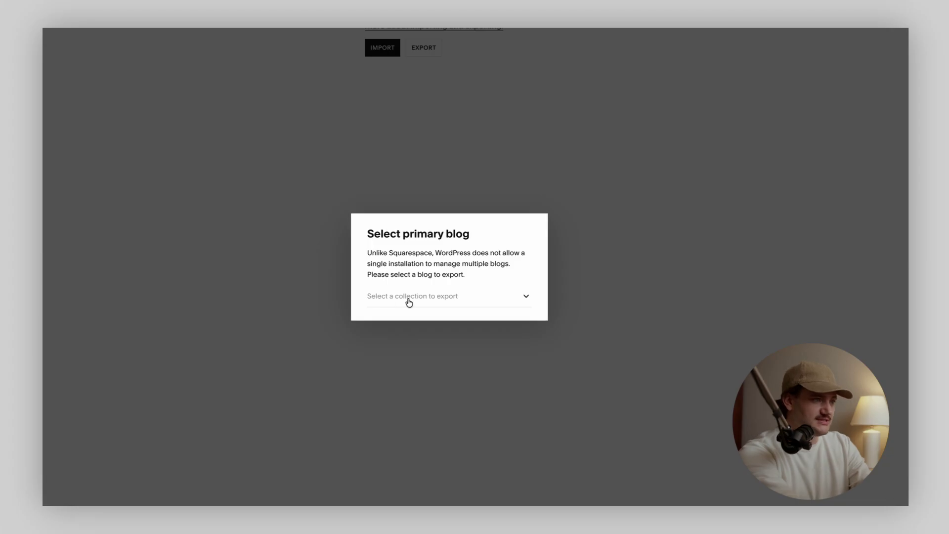
{"action": "left_click", "coordinate": [490, 299]}
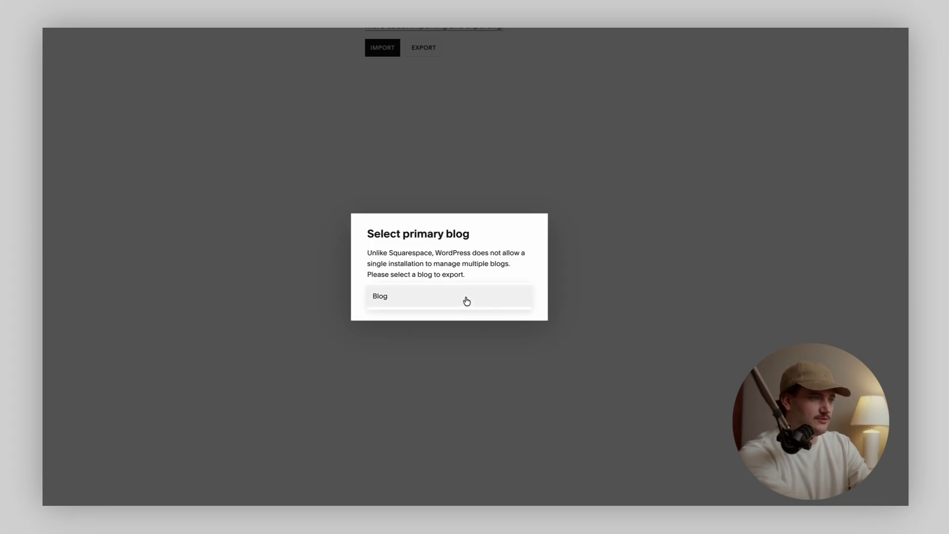
{"action": "left_click", "coordinate": [382, 297]}
{"action": "left_click", "coordinate": [519, 310]}
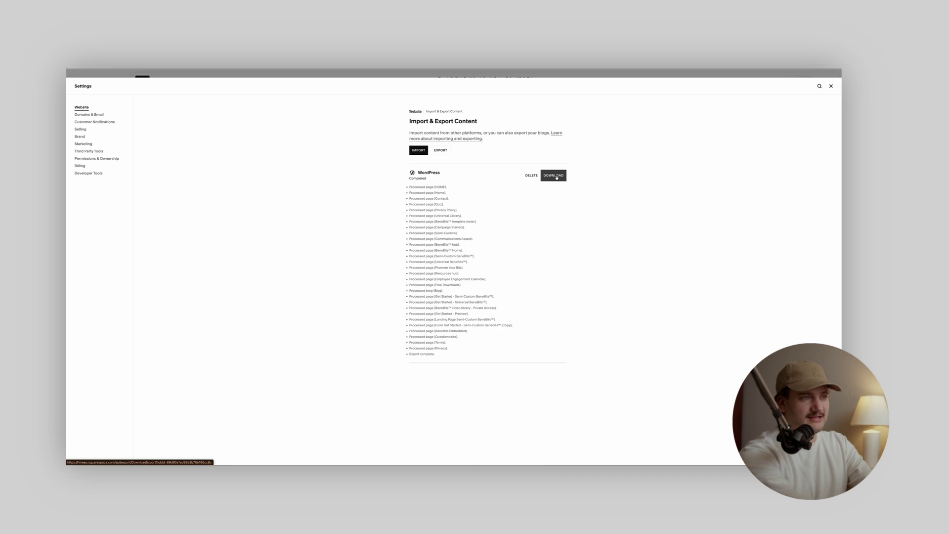
{"action": "left_click", "coordinate": [553, 175]}
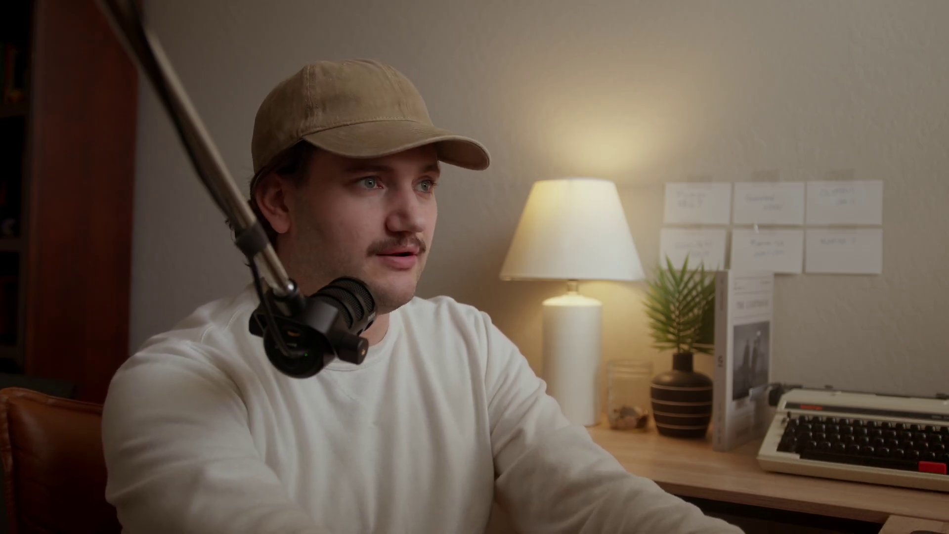
Step: Switch to the Claude chat on converting Squarespace XML to CSV and examine the reply and the Hiveeo blog posts table
{"action": "scroll", "coordinate": [359, 205], "scroll_direction": "down", "scroll_amount": 1}
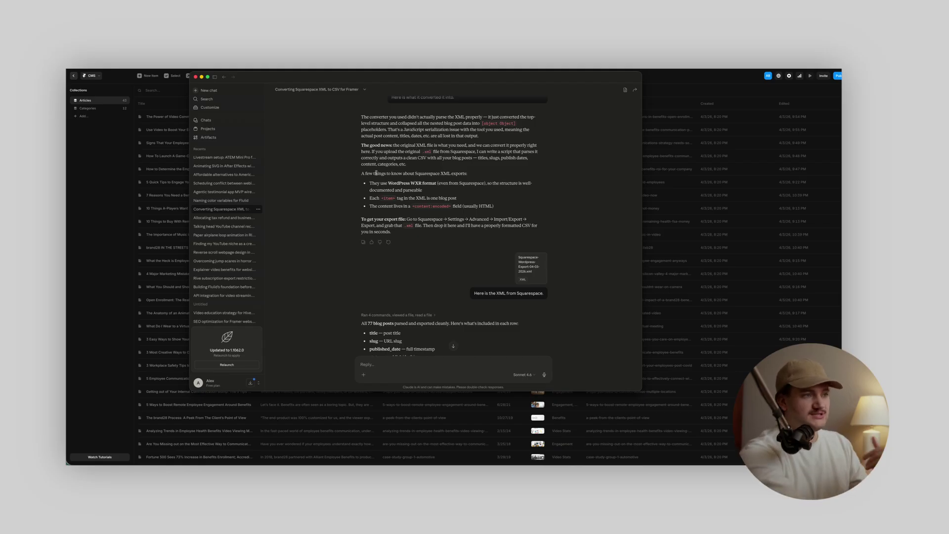
{"action": "scroll", "coordinate": [375, 181], "scroll_direction": "up", "scroll_amount": 3}
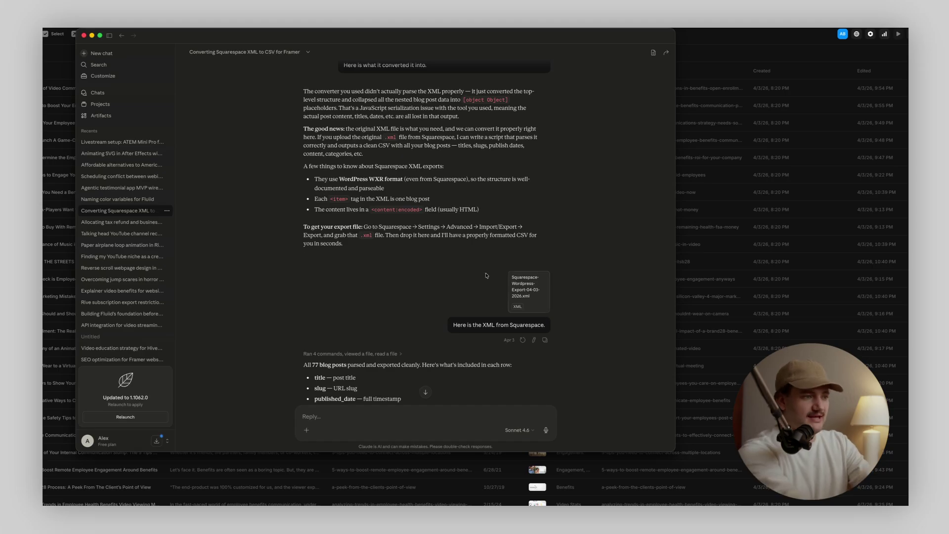
{"action": "scroll", "coordinate": [339, 180], "scroll_direction": "down", "scroll_amount": 5}
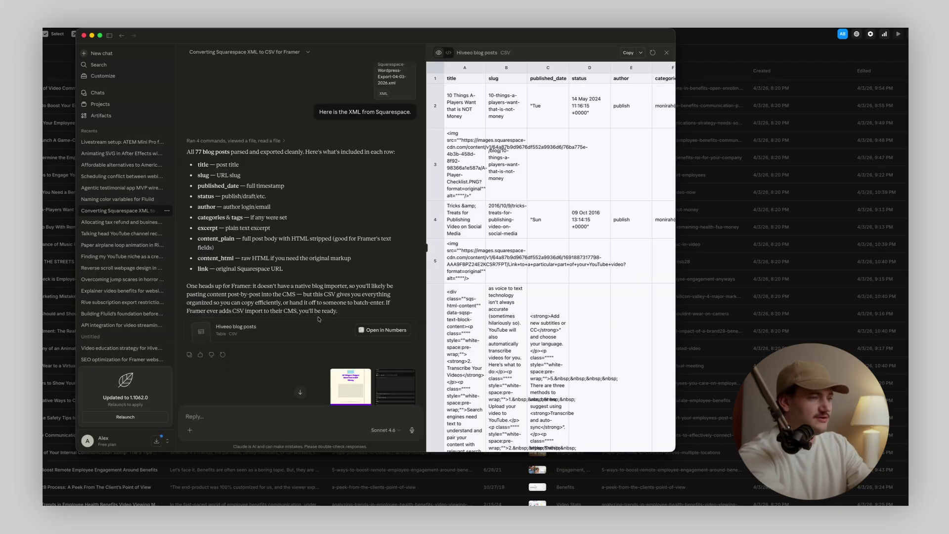
{"action": "scroll", "coordinate": [554, 112], "scroll_direction": "right", "scroll_amount": 10}
{"action": "scroll", "coordinate": [556, 112], "scroll_direction": "left", "scroll_amount": 10}
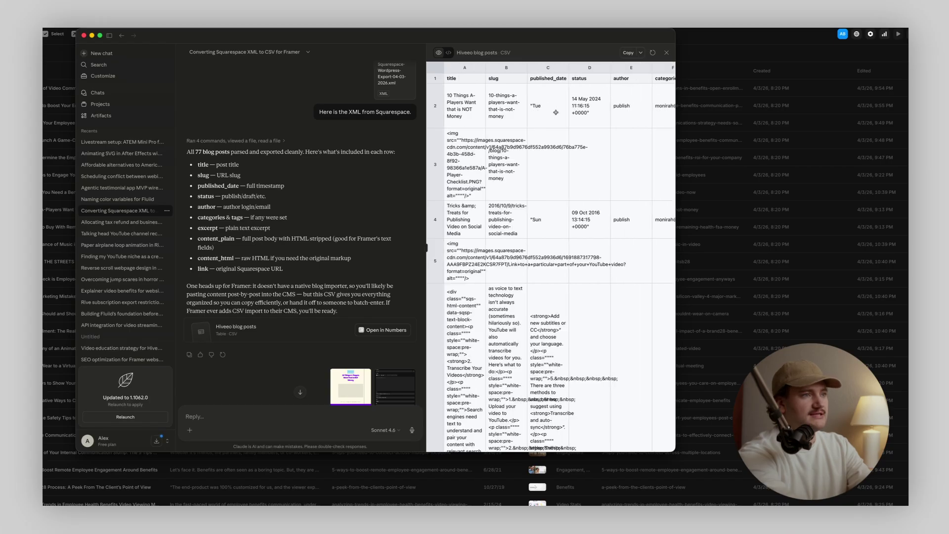
{"action": "scroll", "coordinate": [540, 161], "scroll_direction": "down", "scroll_amount": 15}
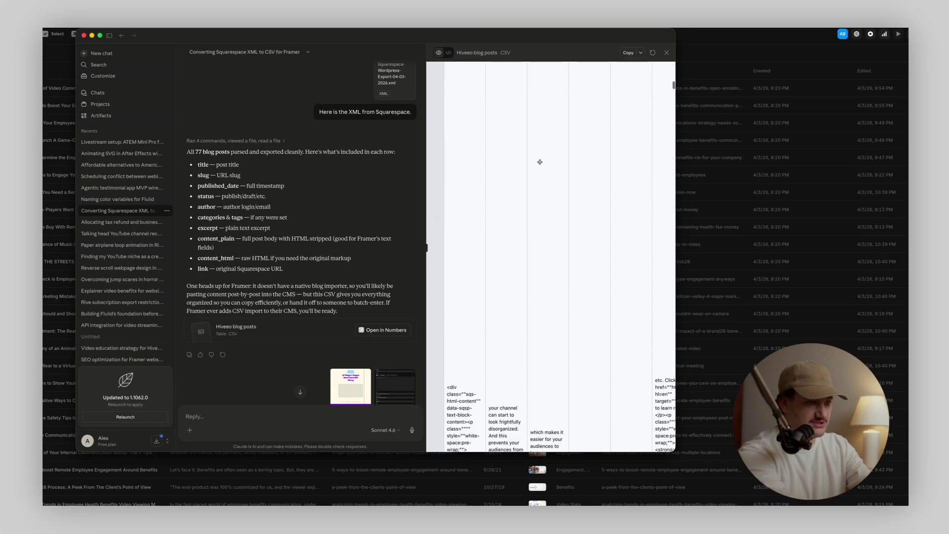
{"action": "scroll", "coordinate": [539, 162], "scroll_direction": "down", "scroll_amount": 3}
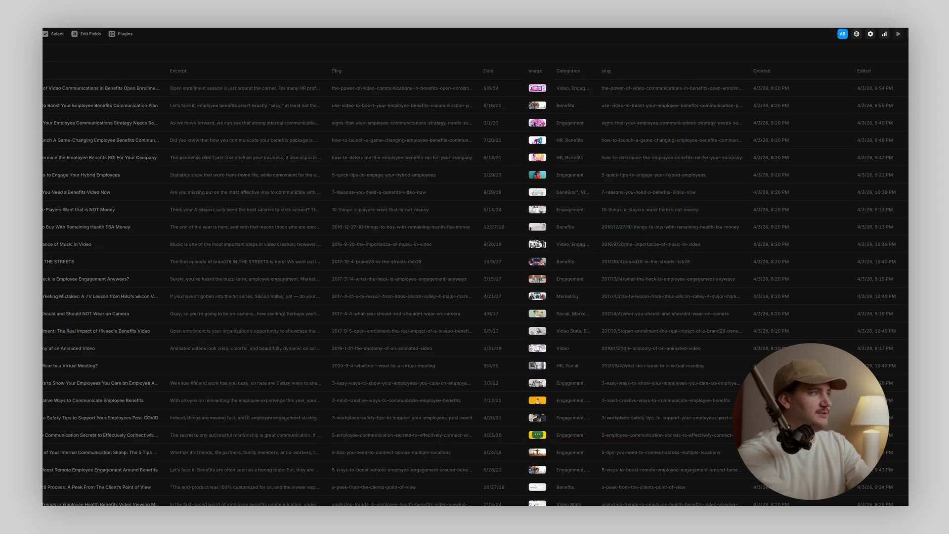
Step: Switch to the Framer CMS and load hiveeo-blog-posts.csv from Downloads into the Articles collection with the CSV Import plugin
{"action": "left_click", "coordinate": [121, 34]}
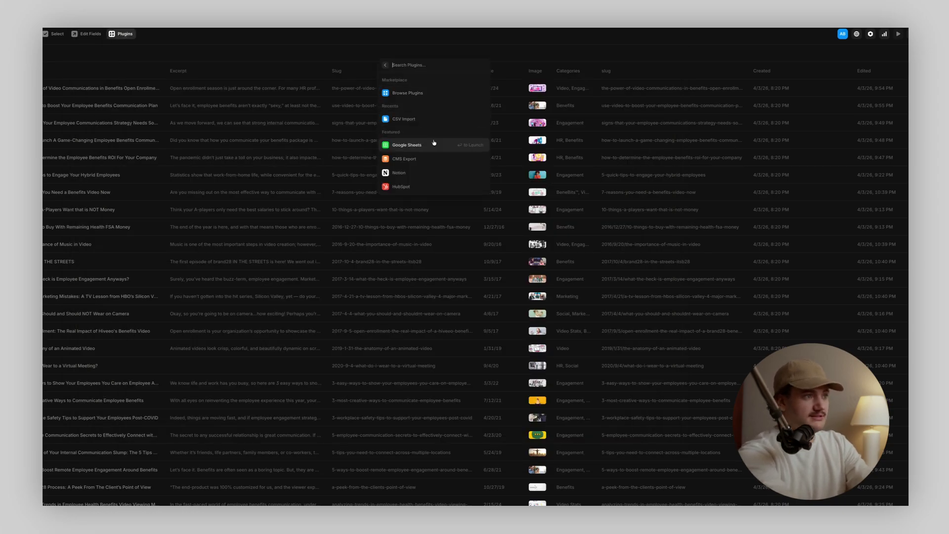
{"action": "left_click", "coordinate": [400, 122]}
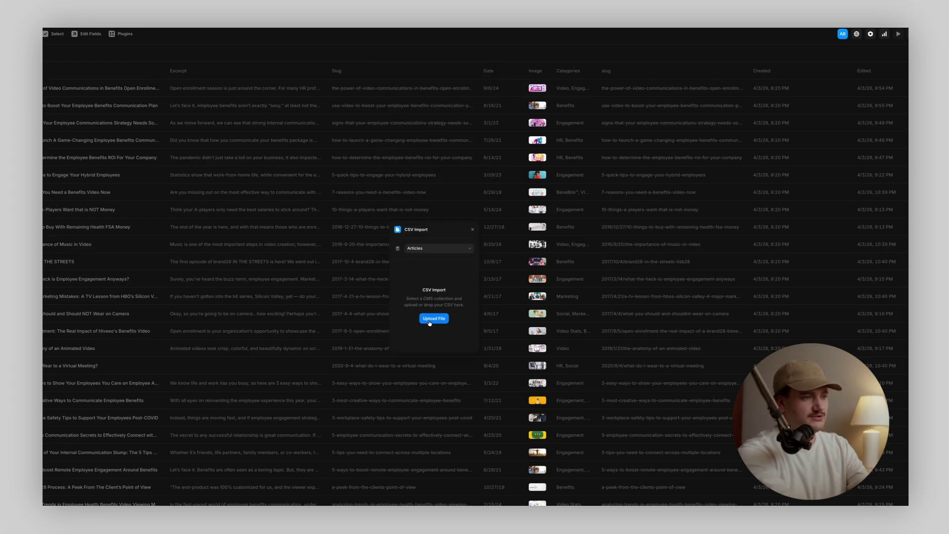
{"action": "key", "text": "super+Tab"}
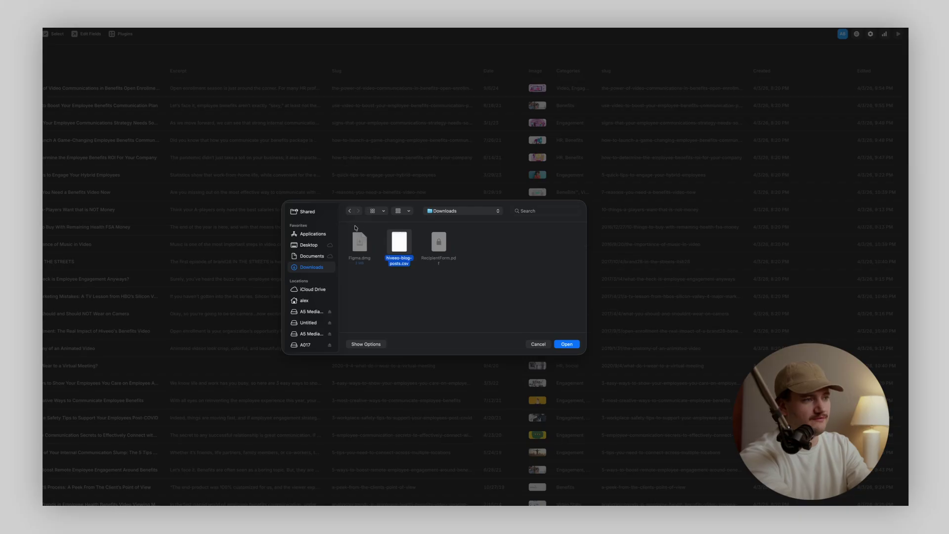
{"action": "left_click", "coordinate": [574, 345]}
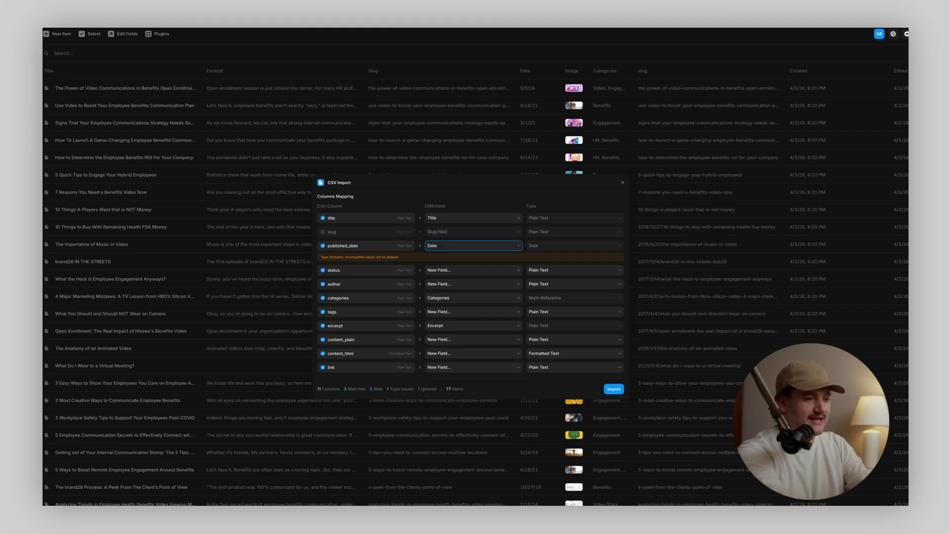
Step: Check the Hiveeo blog final table in Claude, return to Framer's CSV Import, and map the content_html column to the Content field
{"action": "key", "text": "super+Tab"}
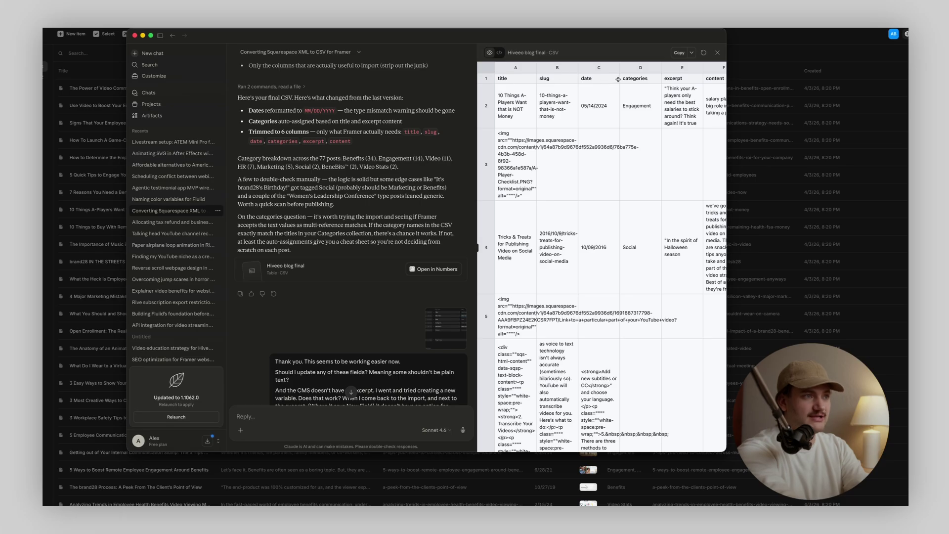
{"action": "left_click", "coordinate": [320, 504]}
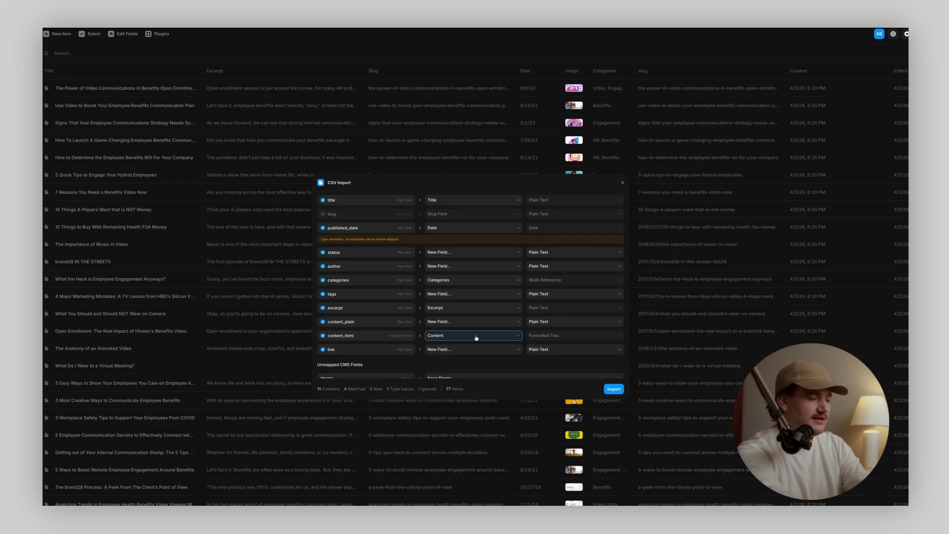
{"action": "left_click", "coordinate": [456, 340]}
{"action": "left_click", "coordinate": [449, 339]}
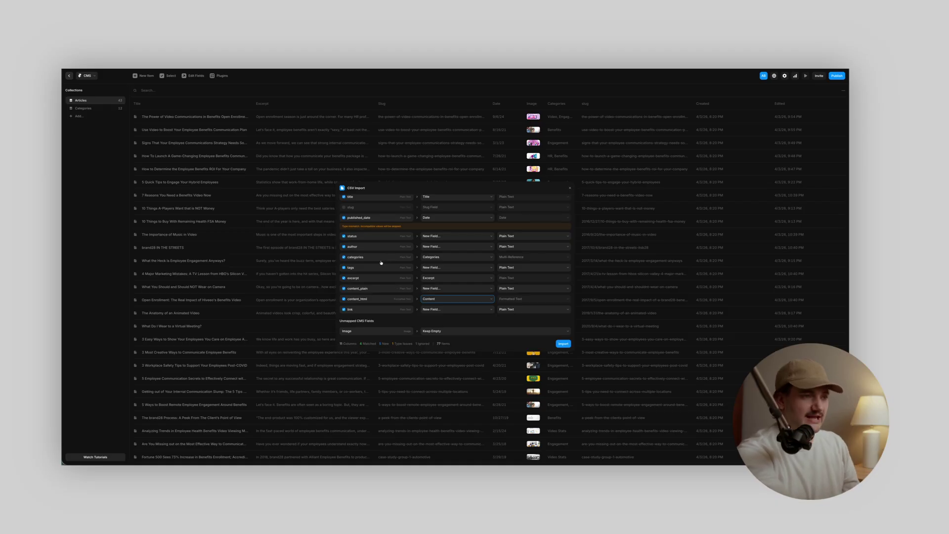
Step: Exclude the author column from the import, and include the slug column mapped to the slug field
{"action": "left_click", "coordinate": [344, 247]}
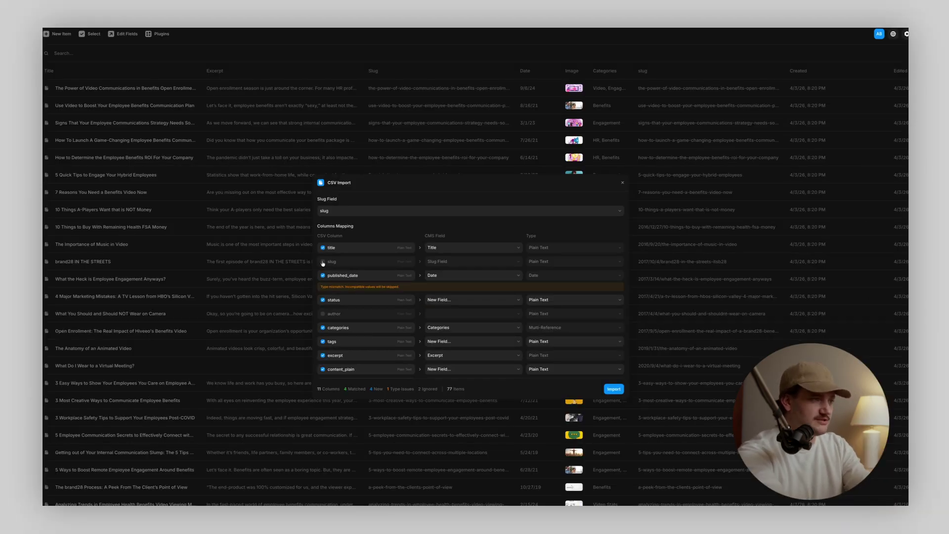
{"action": "left_click", "coordinate": [323, 262]}
{"action": "left_click", "coordinate": [485, 262]}
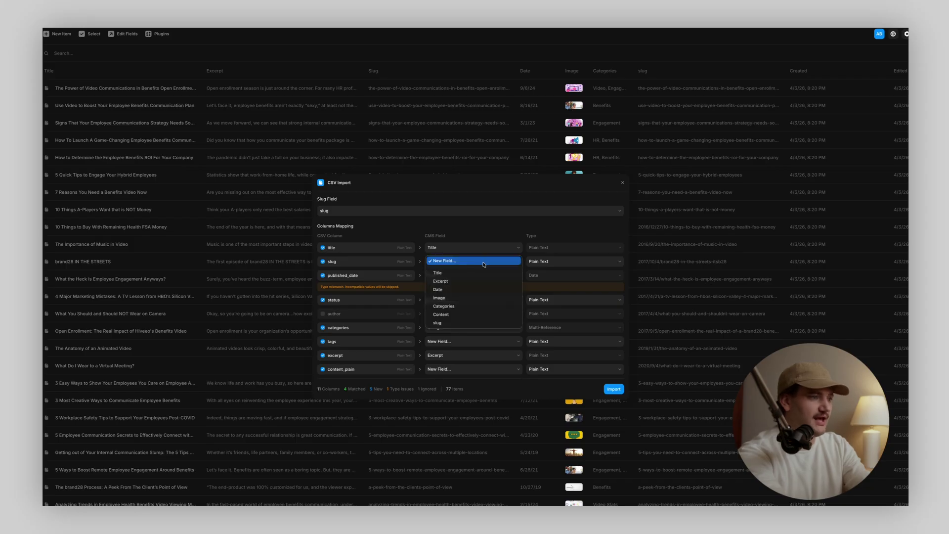
{"action": "left_click", "coordinate": [449, 324]}
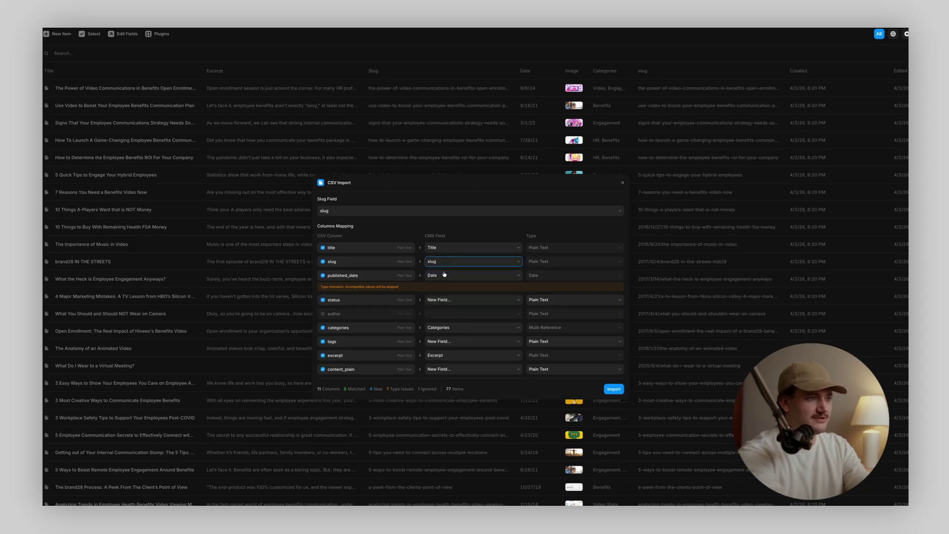
{"action": "scroll", "coordinate": [557, 248], "scroll_direction": "up", "scroll_amount": 1}
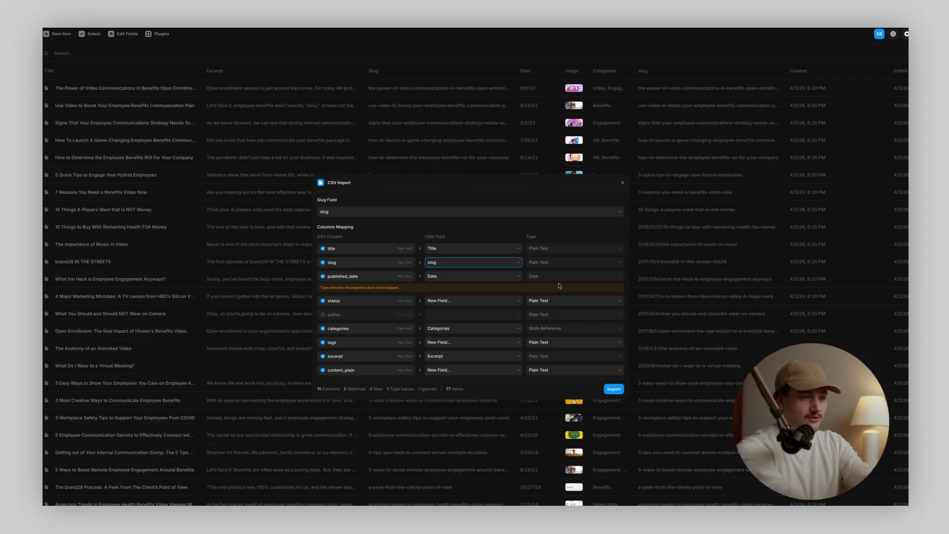
{"action": "scroll", "coordinate": [547, 310], "scroll_direction": "down", "scroll_amount": 2}
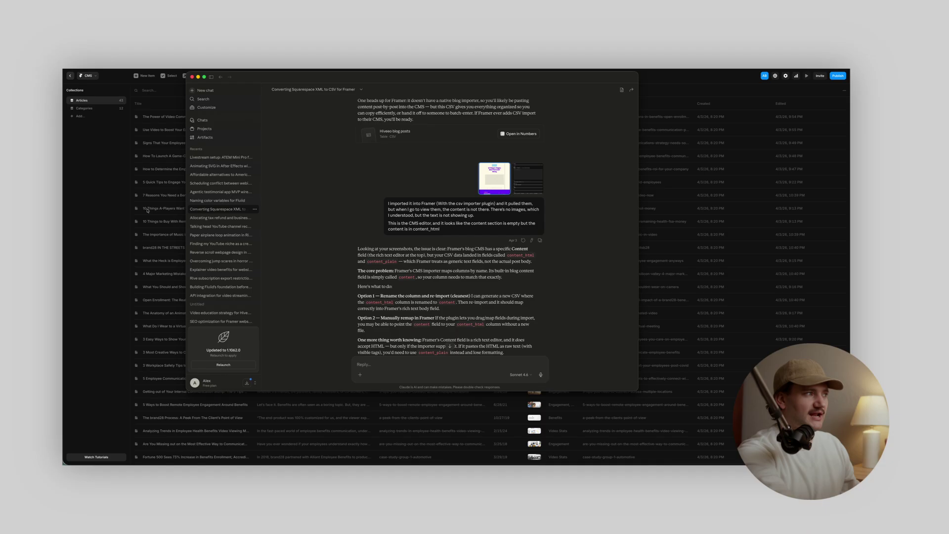
Step: Switch from Claude to the Framer CMS, review the Categories collection and return to the Articles collection
{"action": "left_click", "coordinate": [147, 209]}
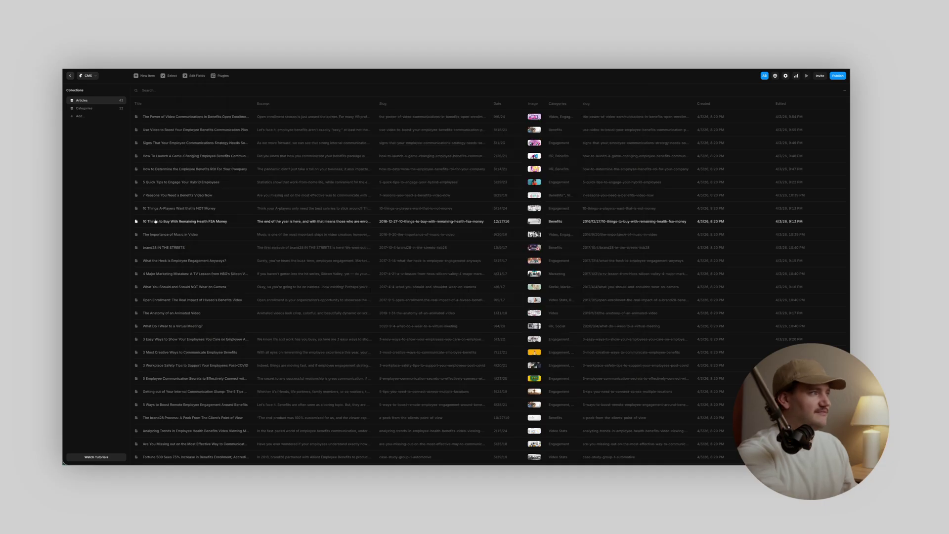
{"action": "left_click", "coordinate": [89, 109]}
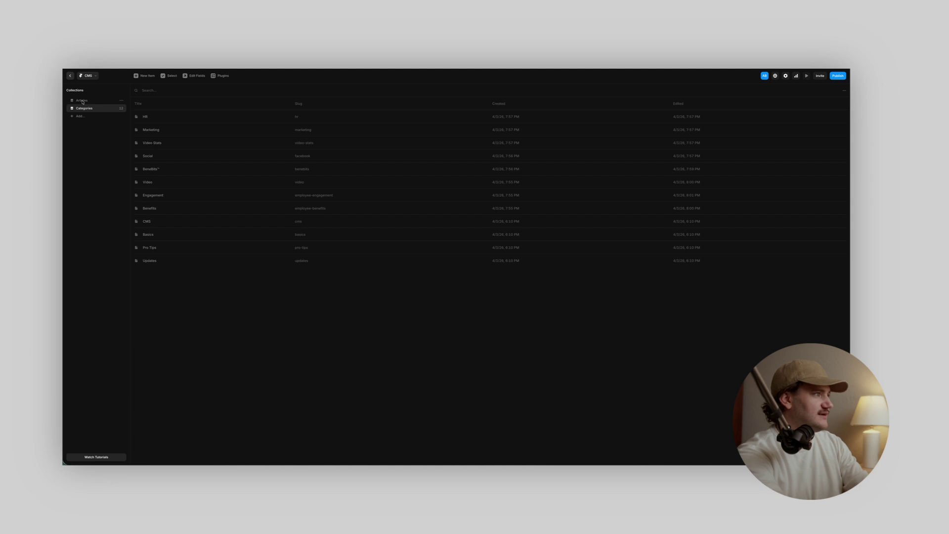
{"action": "left_click", "coordinate": [82, 100]}
Step: Open the article "The Power of Video Communications in Benefits Open Enrollment" and examine its category choices and content
{"action": "left_click", "coordinate": [163, 117]}
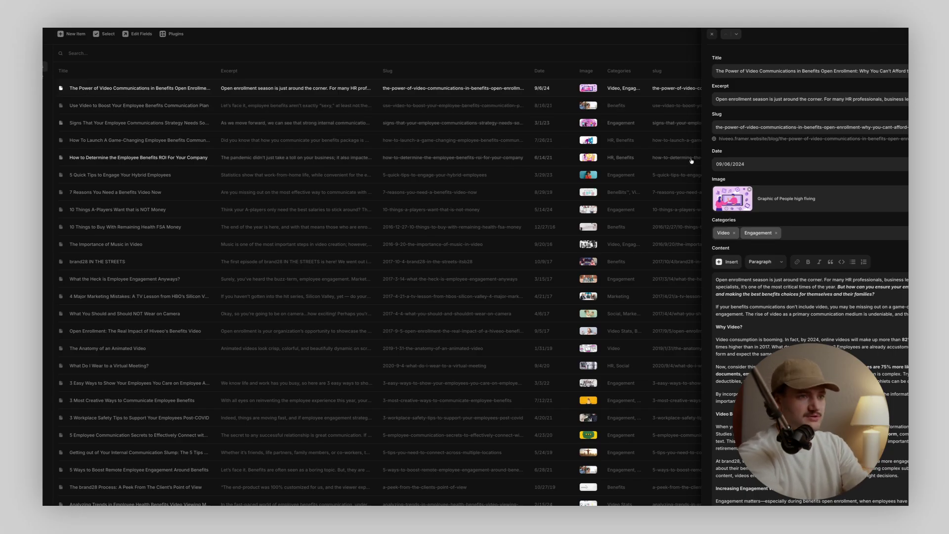
{"action": "left_click", "coordinate": [795, 233]}
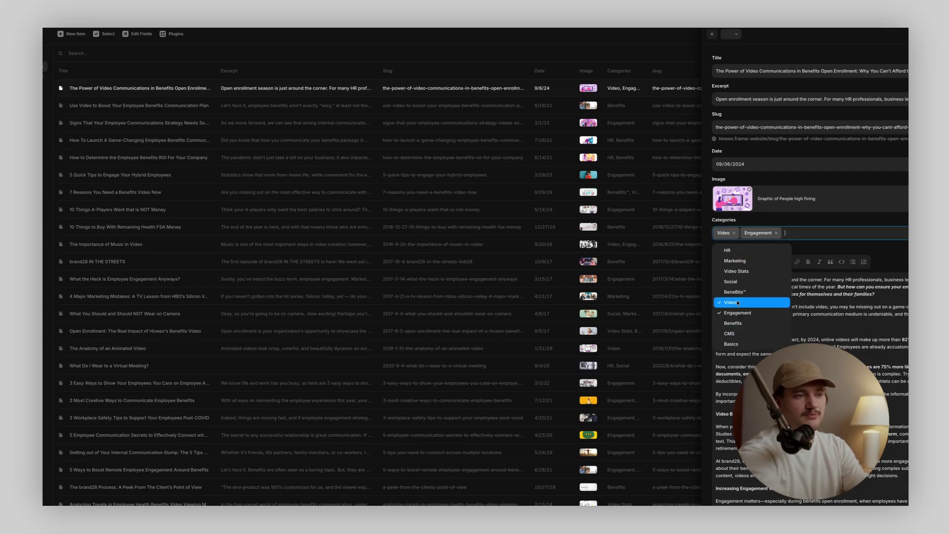
{"action": "left_click", "coordinate": [821, 225]}
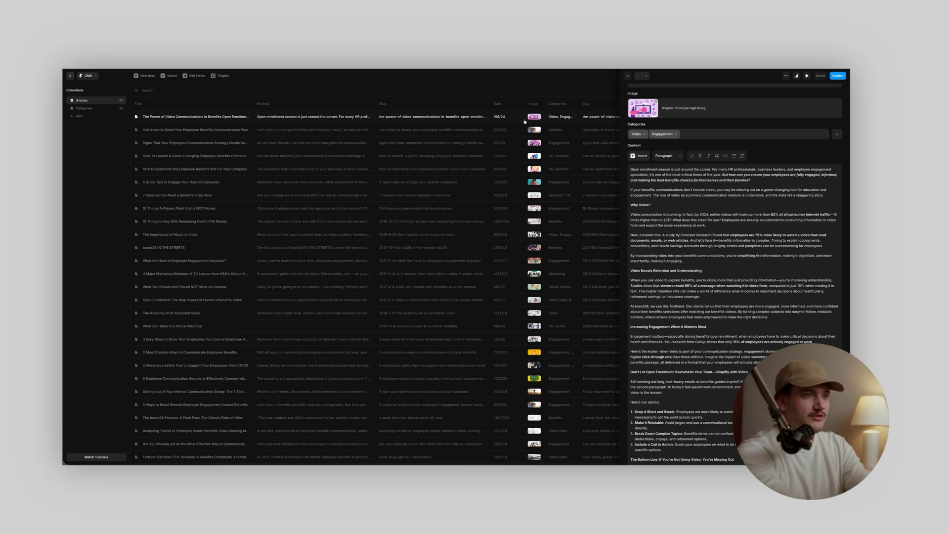
{"action": "scroll", "coordinate": [624, 221], "scroll_direction": "down", "scroll_amount": 2}
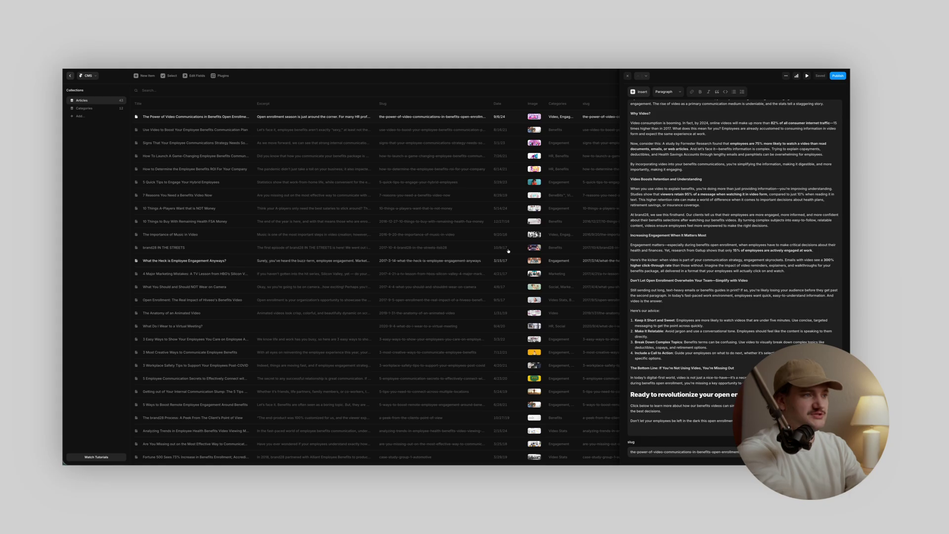
Step: Open the article "Use Video to Boost Your Employee Benefits Communication Plan" and preview the site to look over a blog post
{"action": "left_click", "coordinate": [179, 131]}
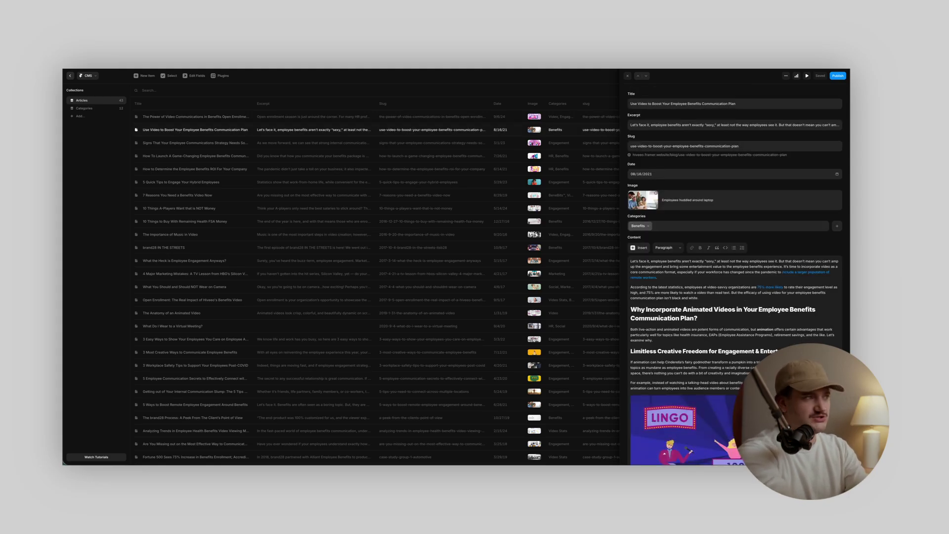
{"action": "key", "text": "super+p"}
{"action": "scroll", "coordinate": [497, 345], "scroll_direction": "down", "scroll_amount": 2}
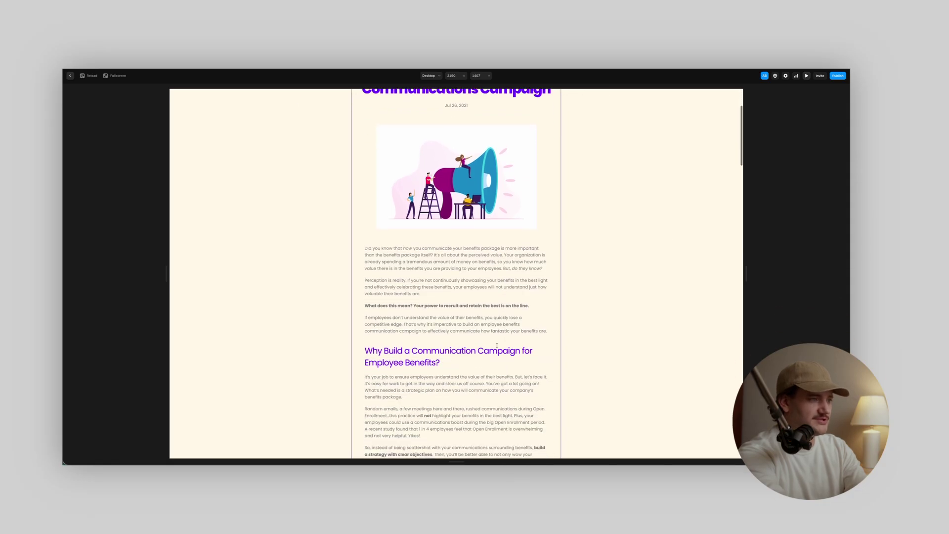
{"action": "scroll", "coordinate": [409, 254], "scroll_direction": "up", "scroll_amount": 4}
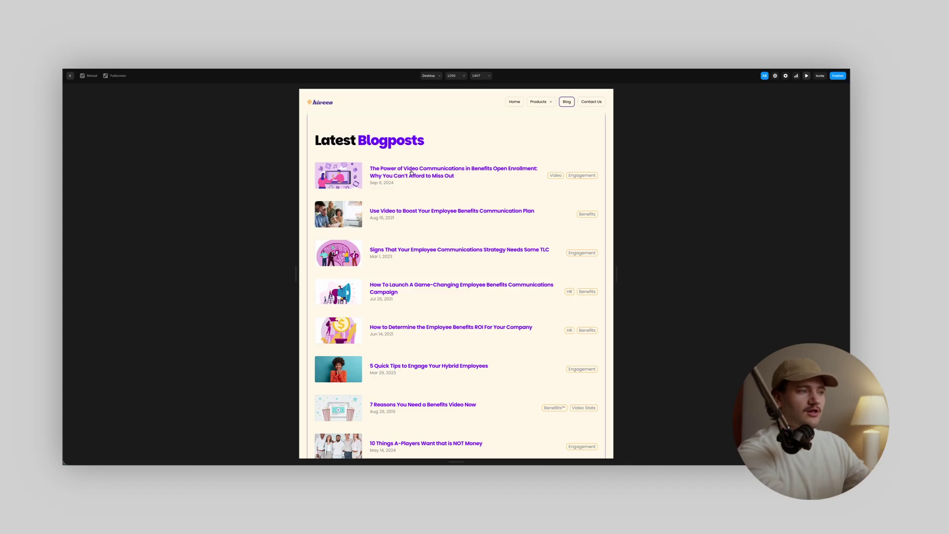
Step: Open the Power of Video Communications post from the previewed Blog page, read it through to its end and leave the preview
{"action": "left_click", "coordinate": [411, 172]}
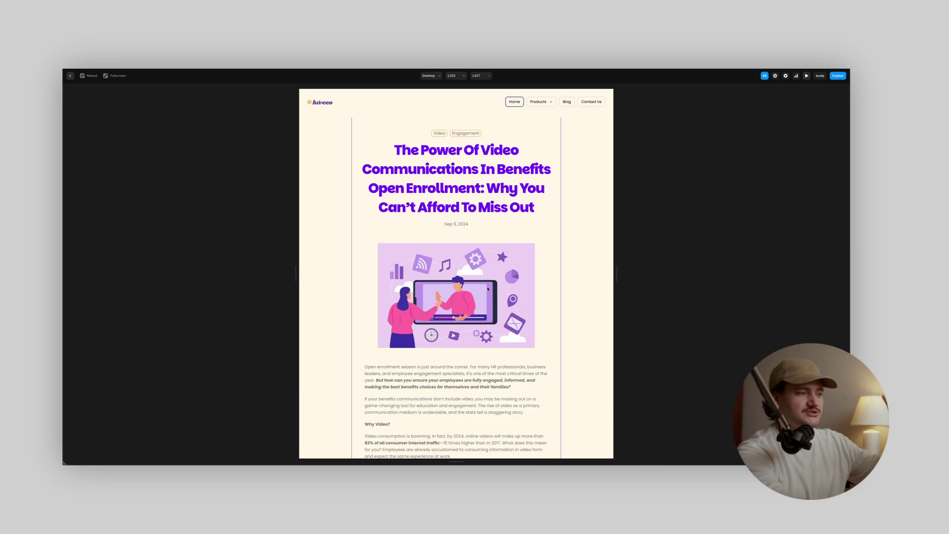
{"action": "scroll", "coordinate": [480, 296], "scroll_direction": "down", "scroll_amount": 10}
{"action": "scroll", "coordinate": [480, 296], "scroll_direction": "up", "scroll_amount": 2}
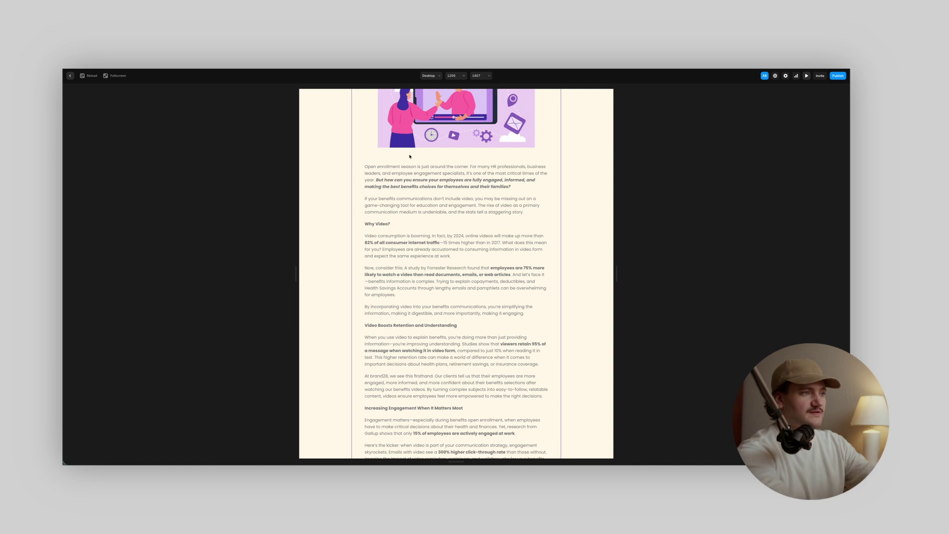
{"action": "scroll", "coordinate": [522, 211], "scroll_direction": "down", "scroll_amount": 9}
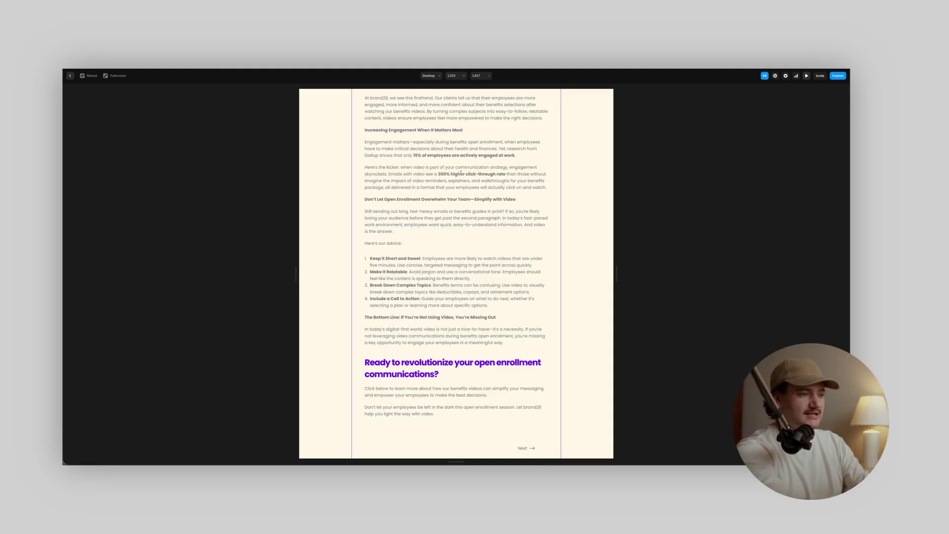
{"action": "key", "text": "Escape"}
Step: Show the article "Open Enrollment: The Real Impact of Hiveeo's Benefits Video" on the article page template and examine its headings, video and quotes
{"action": "scroll", "coordinate": [357, 211], "scroll_direction": "up", "scroll_amount": 5}
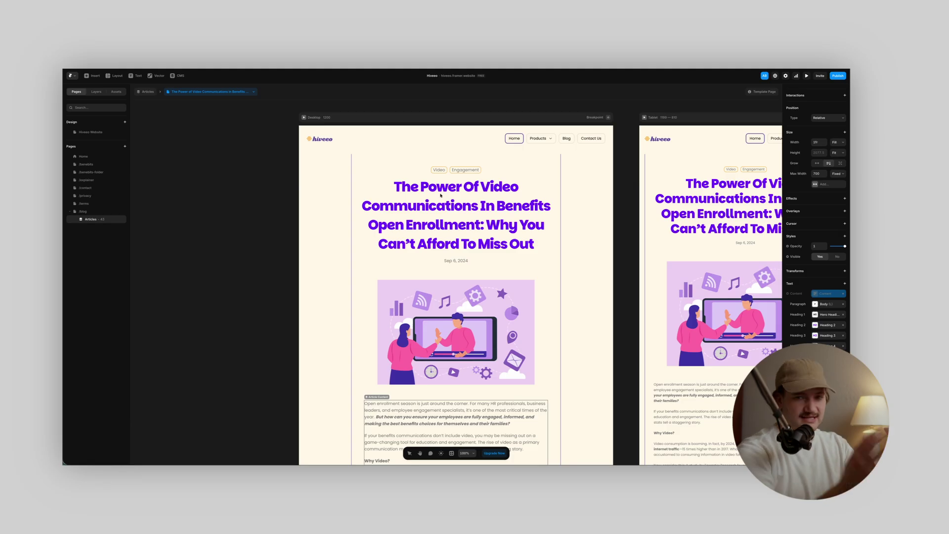
{"action": "left_click", "coordinate": [216, 91]}
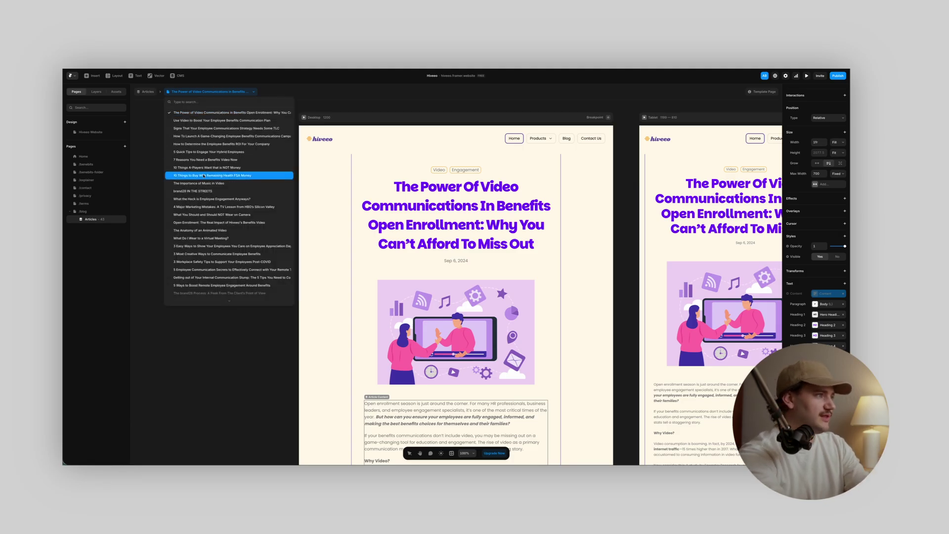
{"action": "left_click", "coordinate": [218, 175]}
{"action": "scroll", "coordinate": [231, 266], "scroll_direction": "down", "scroll_amount": 2}
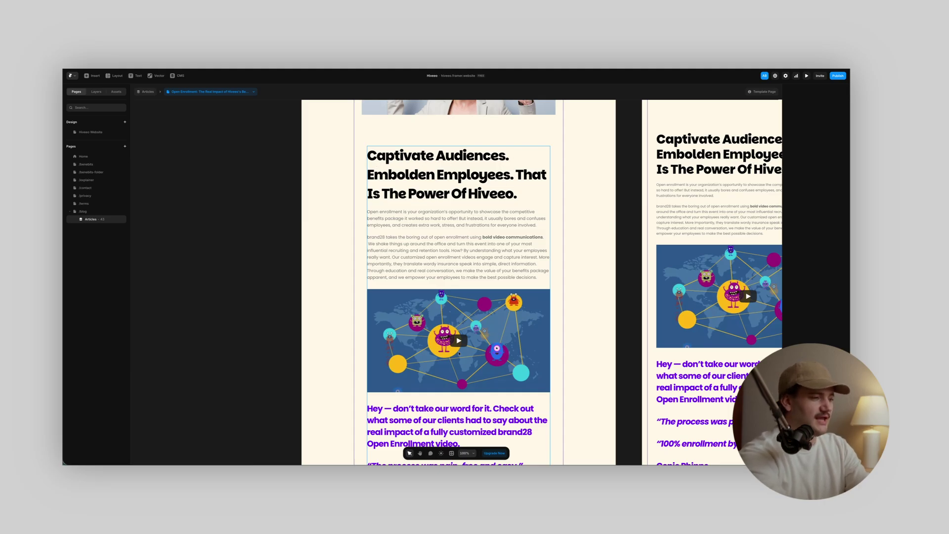
{"action": "scroll", "coordinate": [459, 353], "scroll_direction": "down", "scroll_amount": 4}
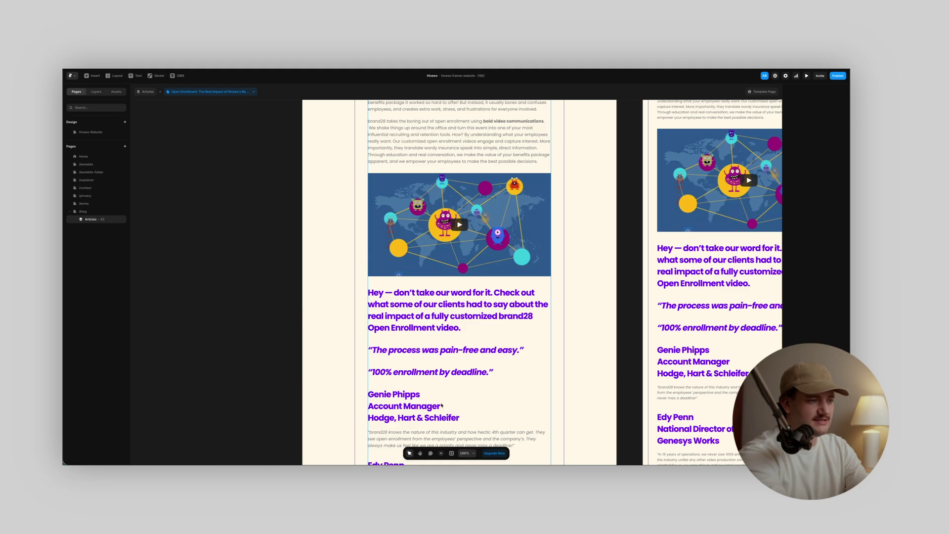
{"action": "scroll", "coordinate": [441, 405], "scroll_direction": "down", "scroll_amount": 7}
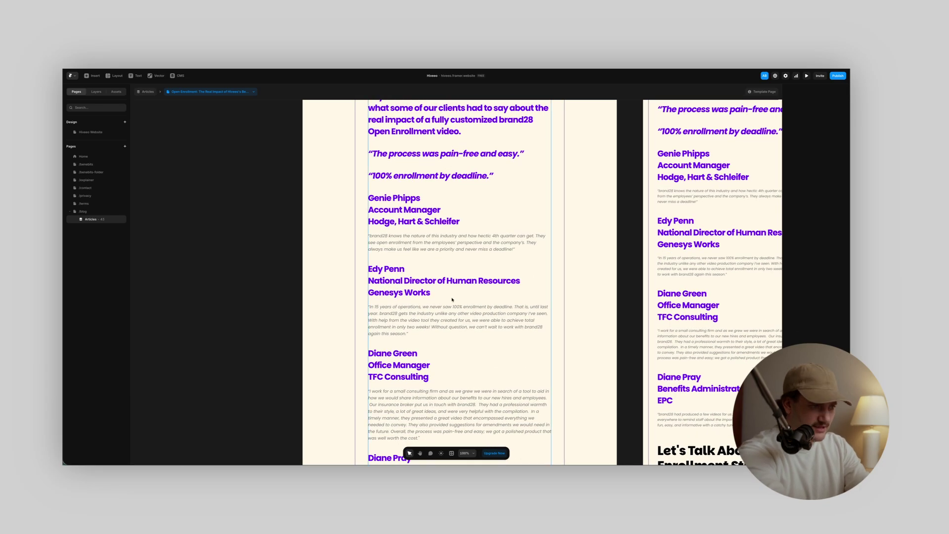
{"action": "scroll", "coordinate": [453, 300], "scroll_direction": "down", "scroll_amount": 8}
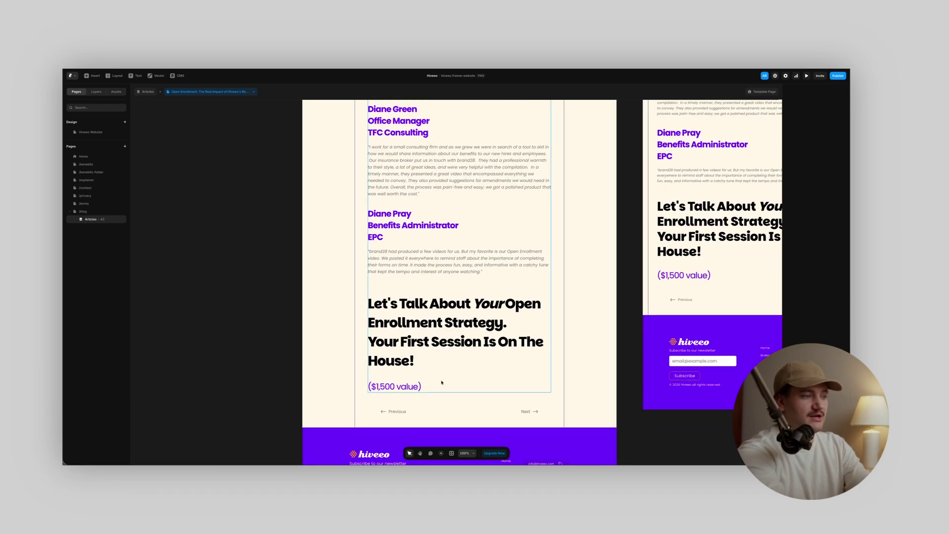
{"action": "scroll", "coordinate": [428, 385], "scroll_direction": "up", "scroll_amount": 13}
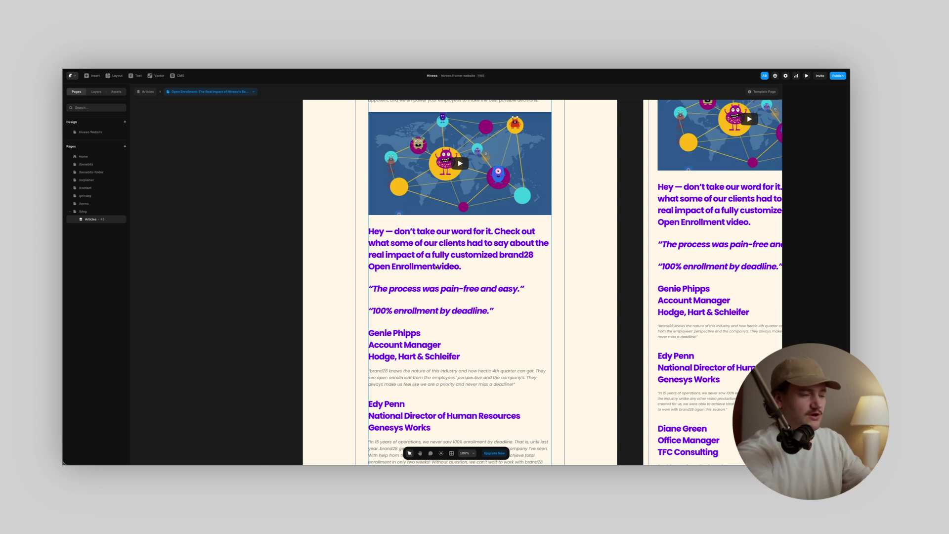
{"action": "scroll", "coordinate": [436, 266], "scroll_direction": "up", "scroll_amount": 1}
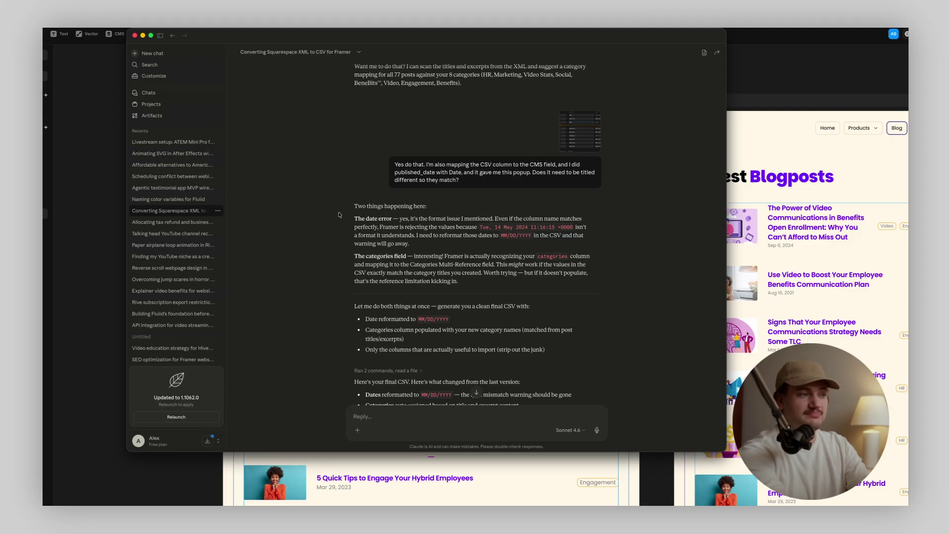
Step: Review Claude's notes on the final CSV, then return to the Framer CMS and open the Power of Video Communications article
{"action": "scroll", "coordinate": [343, 234], "scroll_direction": "down", "scroll_amount": 6}
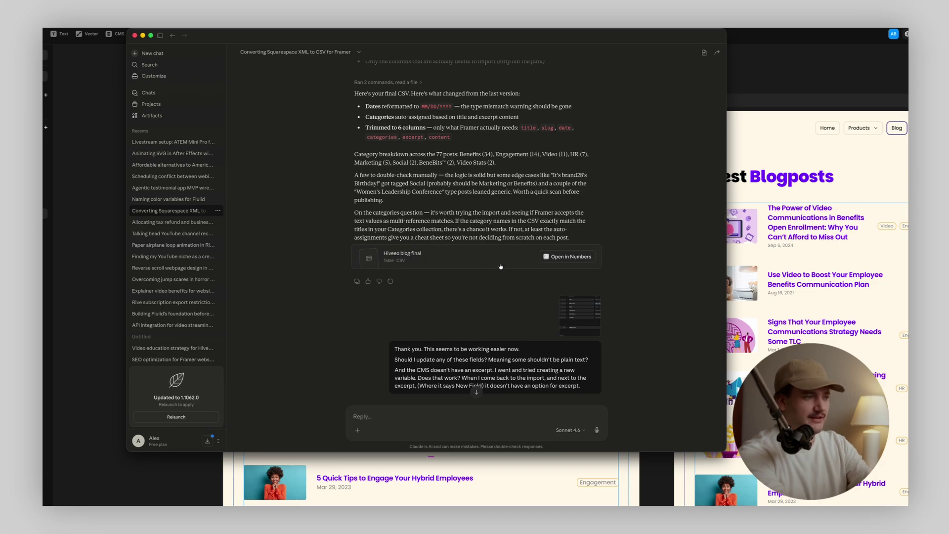
{"action": "scroll", "coordinate": [501, 266], "scroll_direction": "down", "scroll_amount": 5}
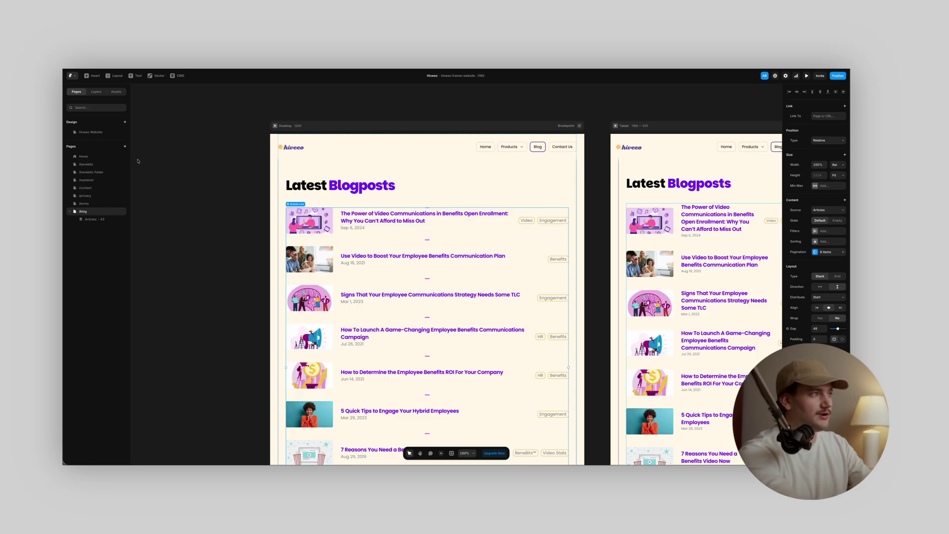
{"action": "left_click", "coordinate": [181, 77]}
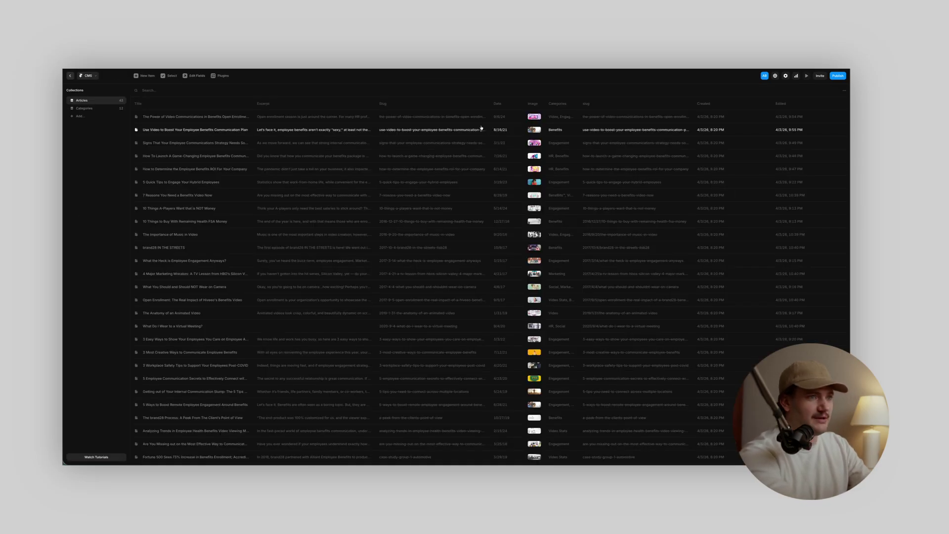
{"action": "left_click", "coordinate": [352, 117]}
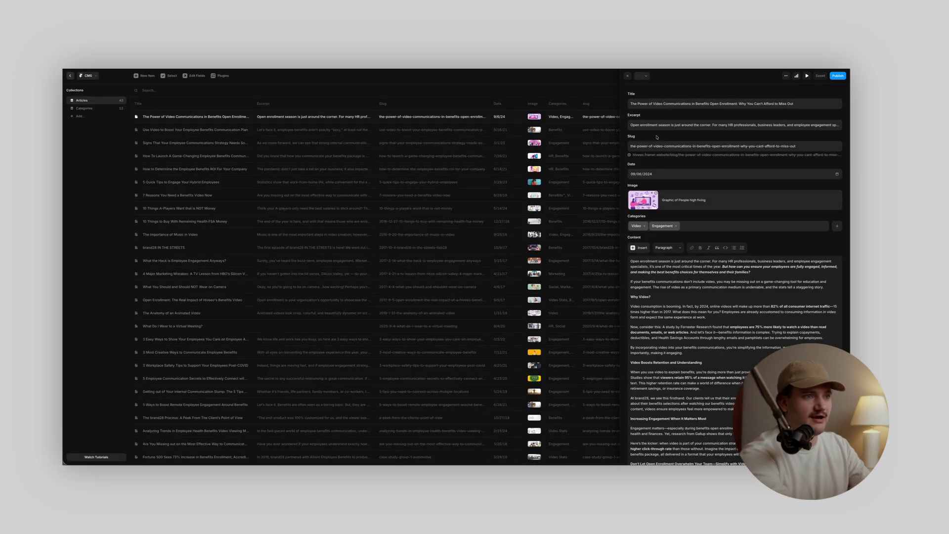